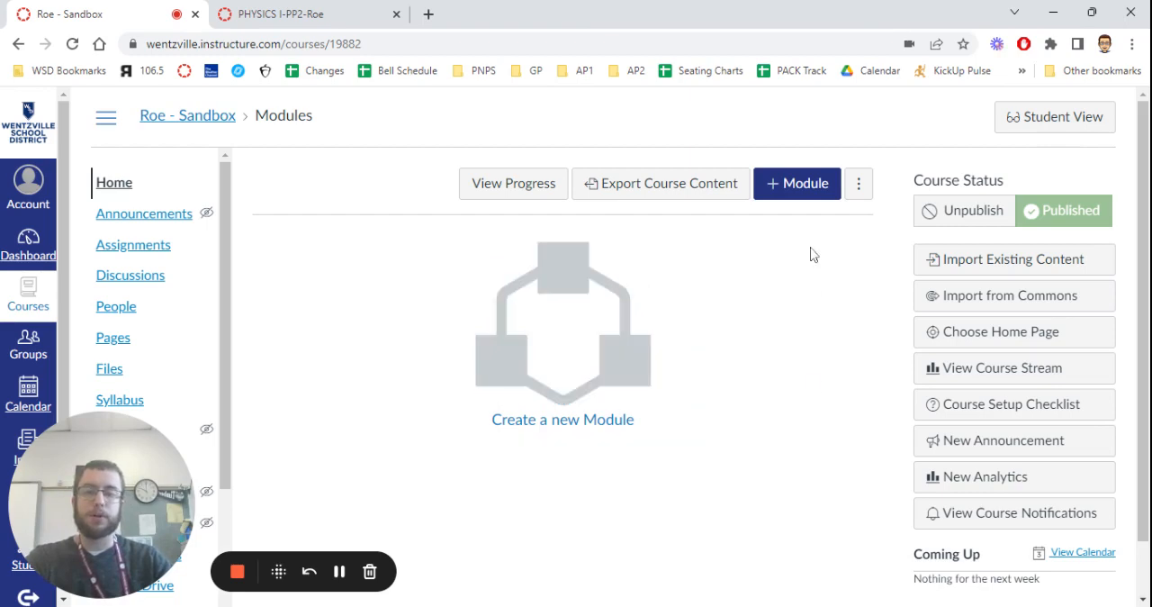
# Start a new course module and name it Sample Module.
pyautogui.click(798, 185)
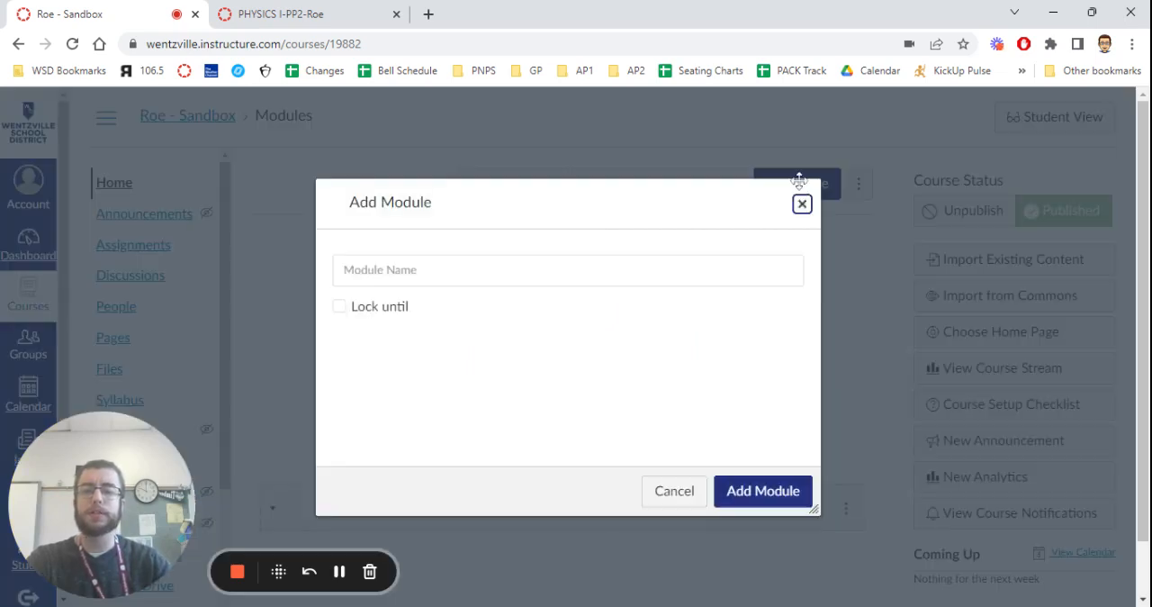
pyautogui.press('Tab')
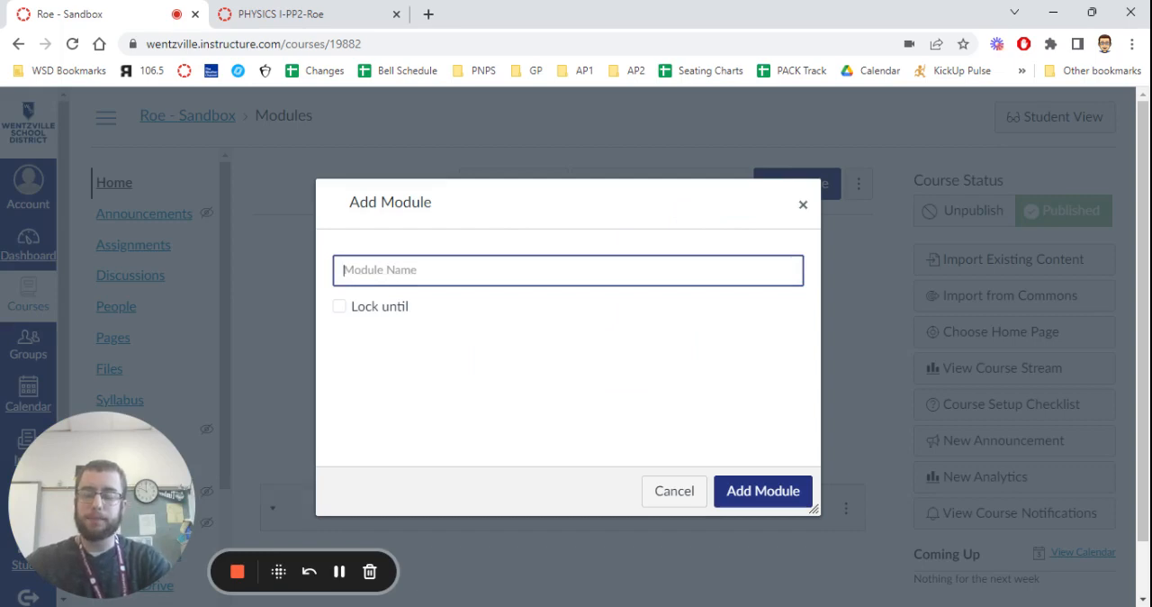
pyautogui.write('Sample M')
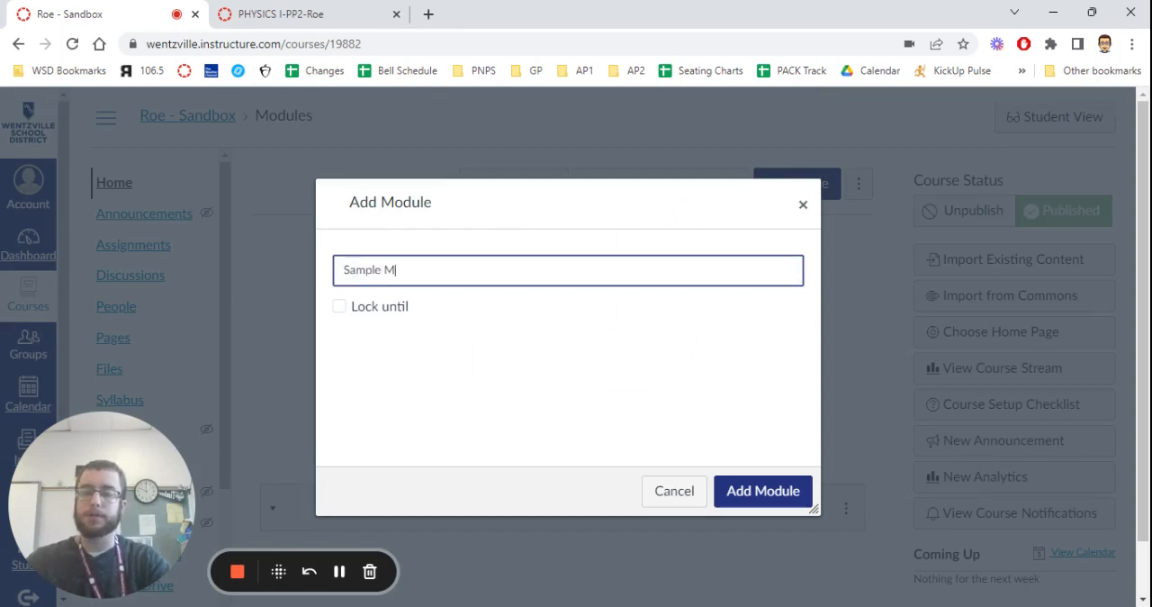
pyautogui.write('odule')
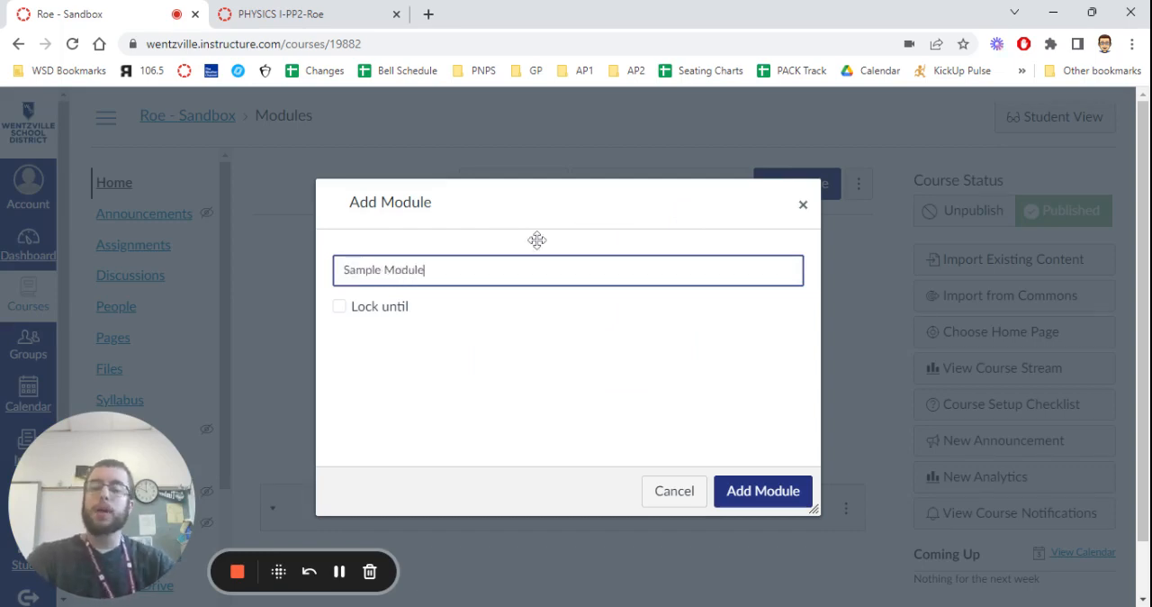
# Try locking the new module until Jan 20, 2023, and remove the lock again.
pyautogui.click(392, 307)
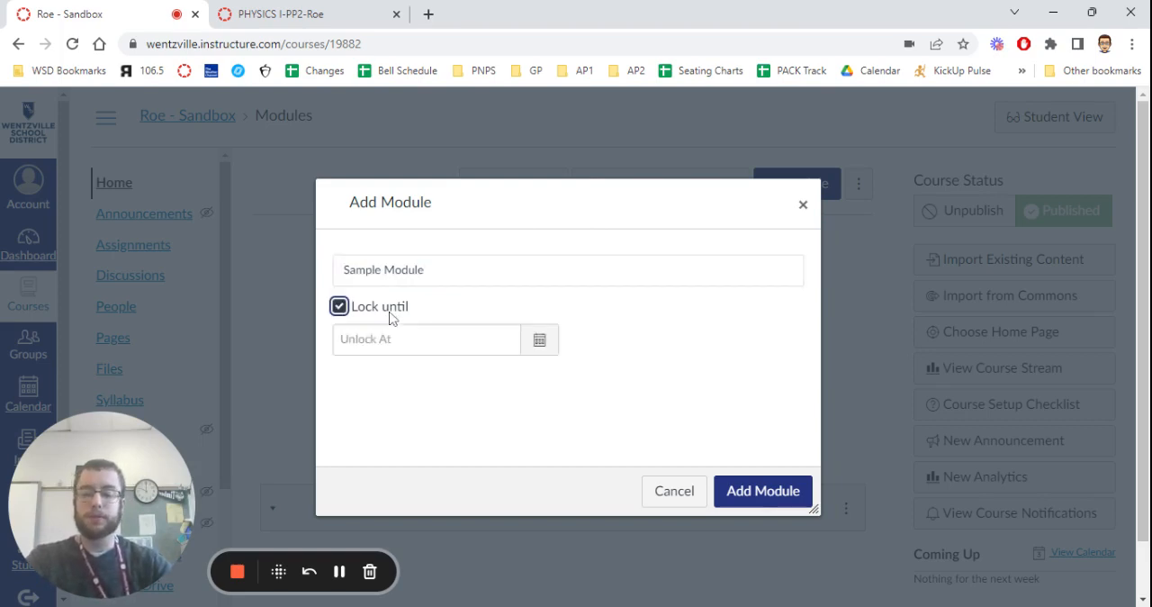
pyautogui.click(540, 345)
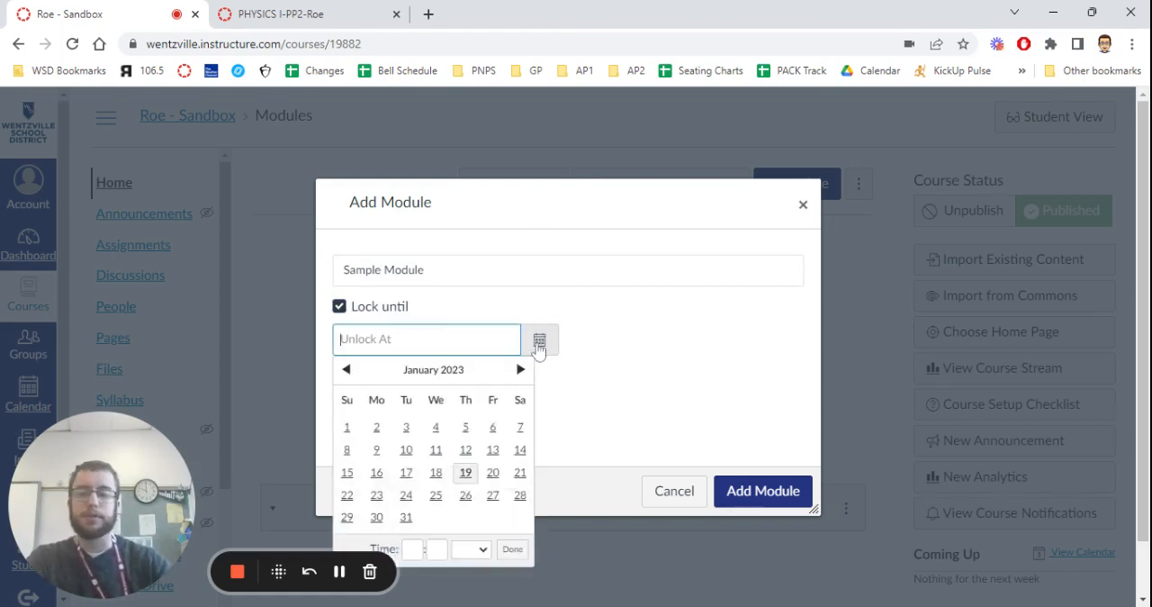
pyautogui.click(502, 474)
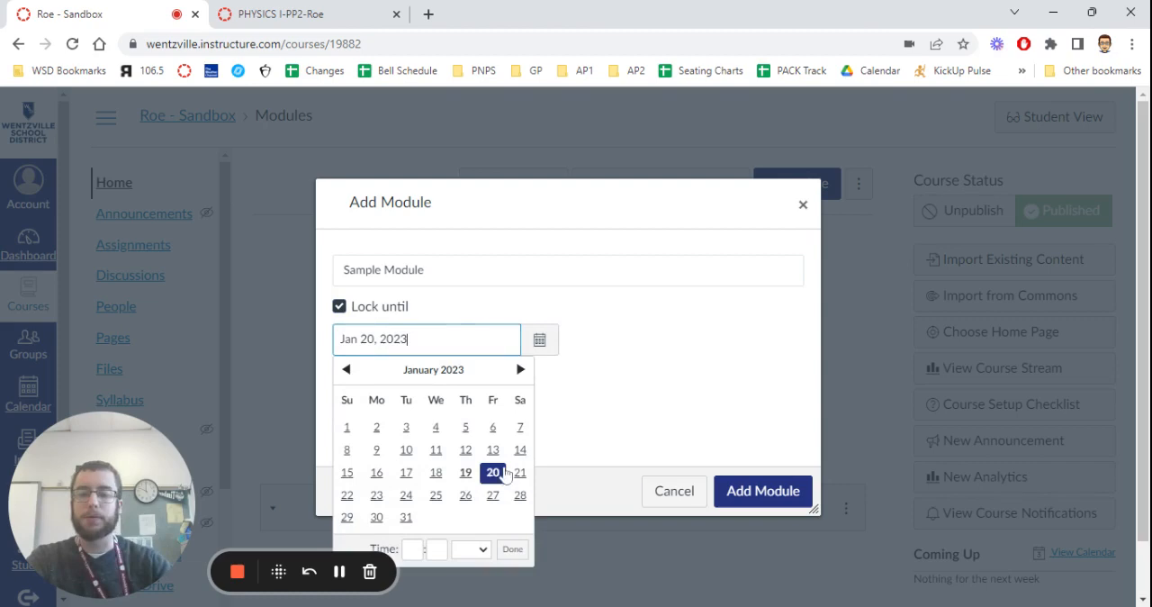
pyautogui.click(680, 394)
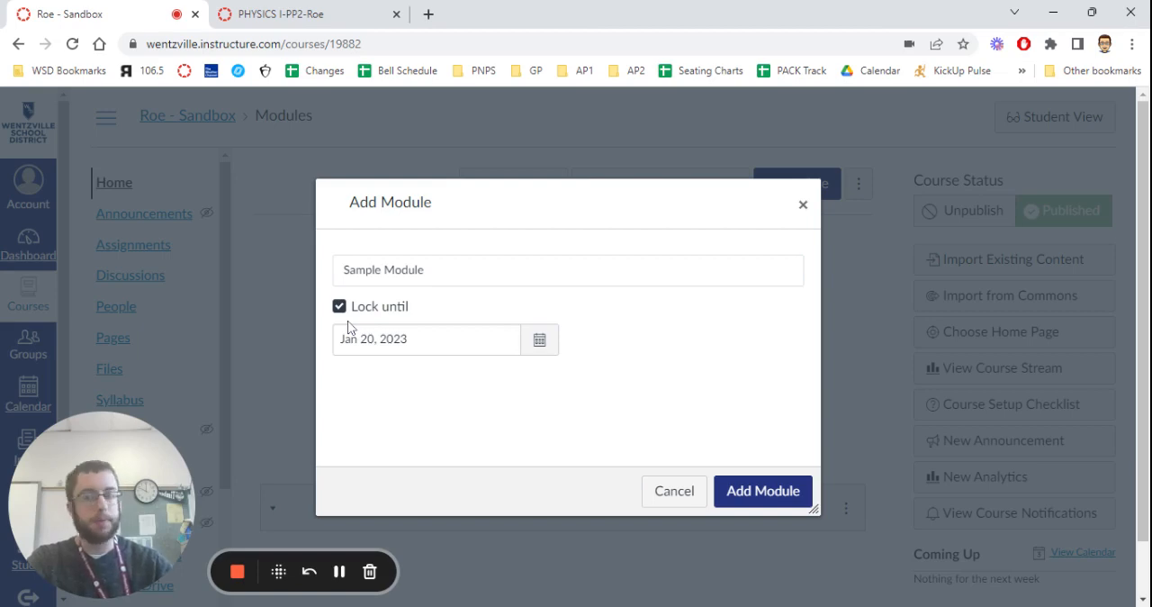
pyautogui.click(369, 307)
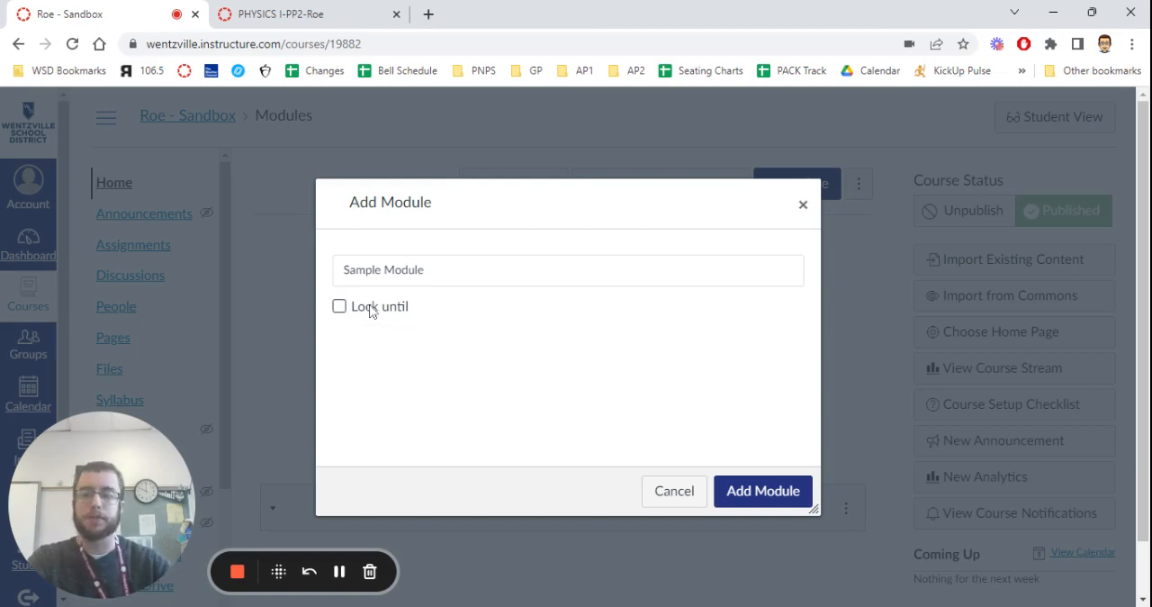
# Add the named module to the course without a lock date.
pyautogui.click(800, 490)
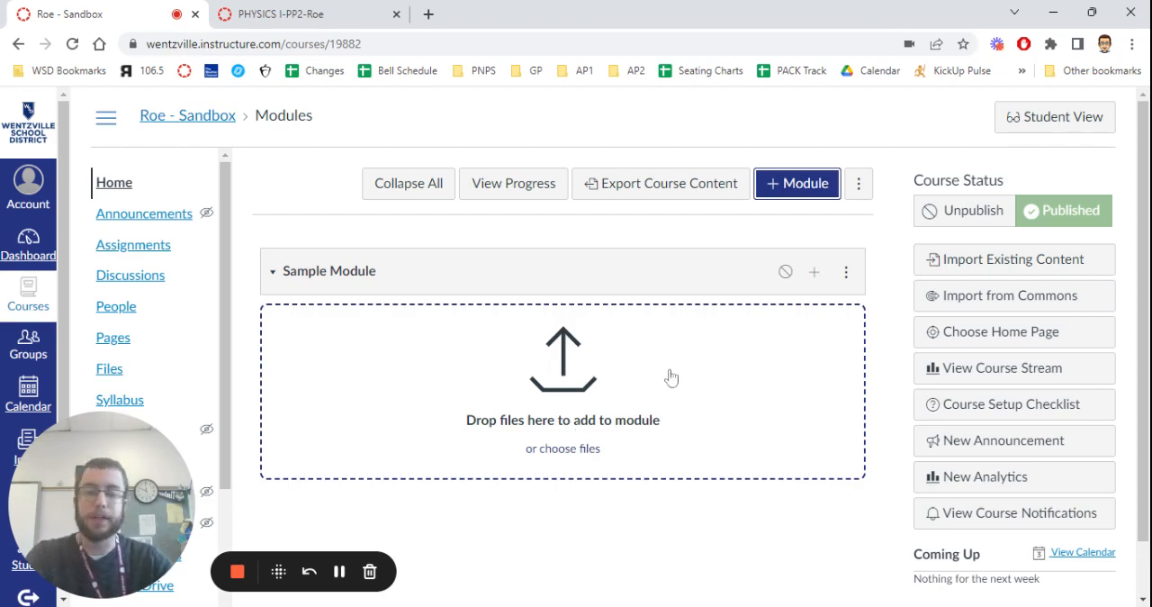
# Upload the EW 52364 Canvas Basics and Assessments Syllabus document into course files as a new, unindented file item in Sample Module.
pyautogui.click(815, 284)
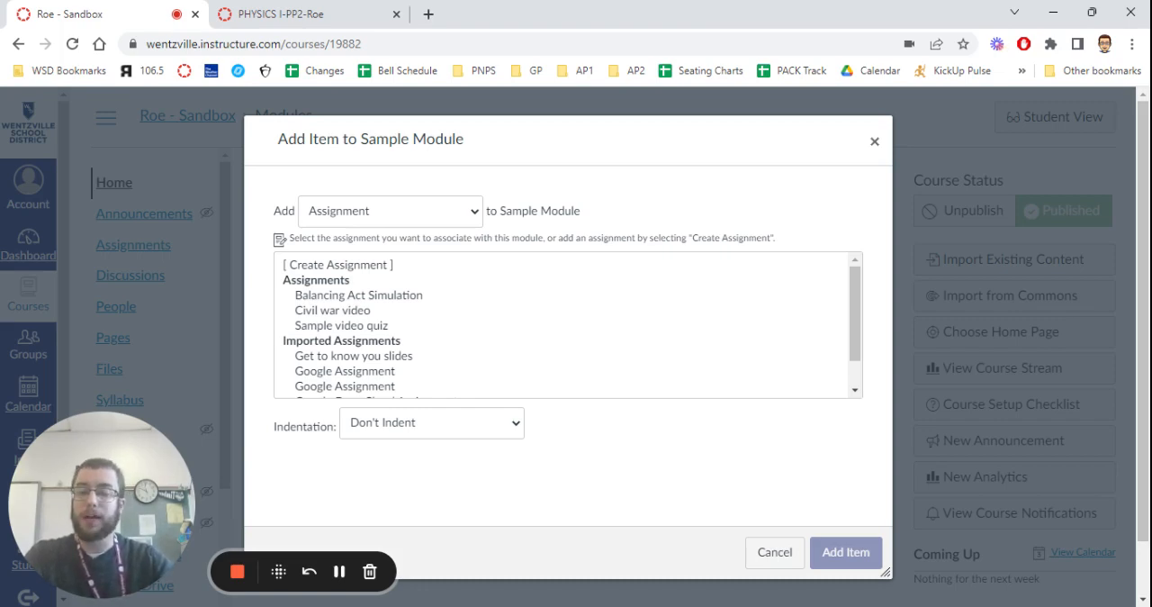
pyautogui.click(351, 265)
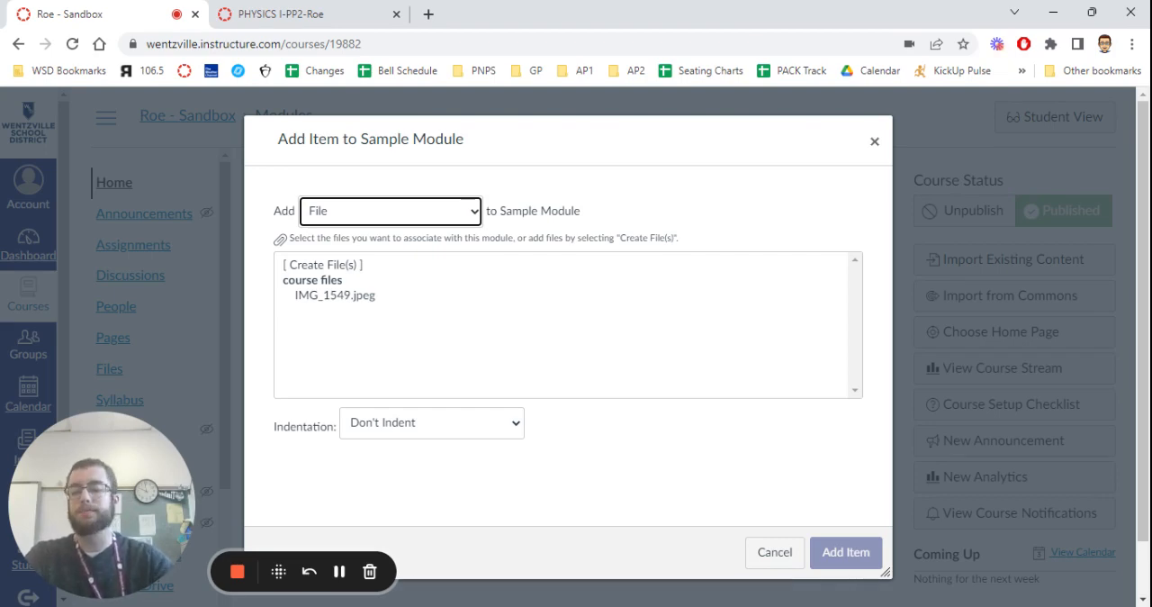
pyautogui.click(347, 266)
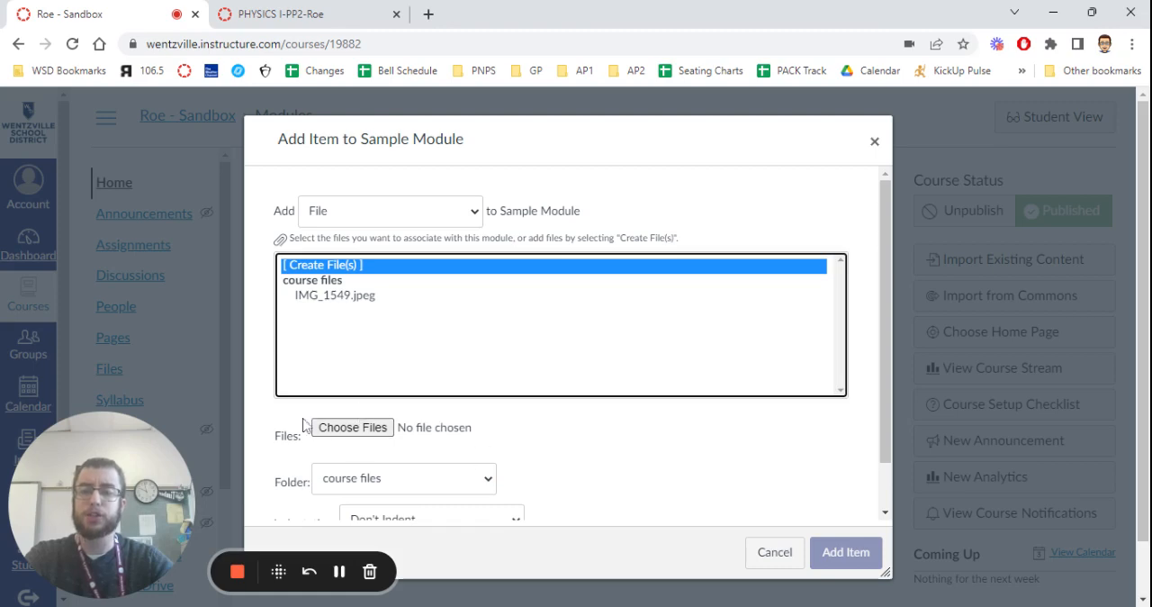
pyautogui.click(349, 432)
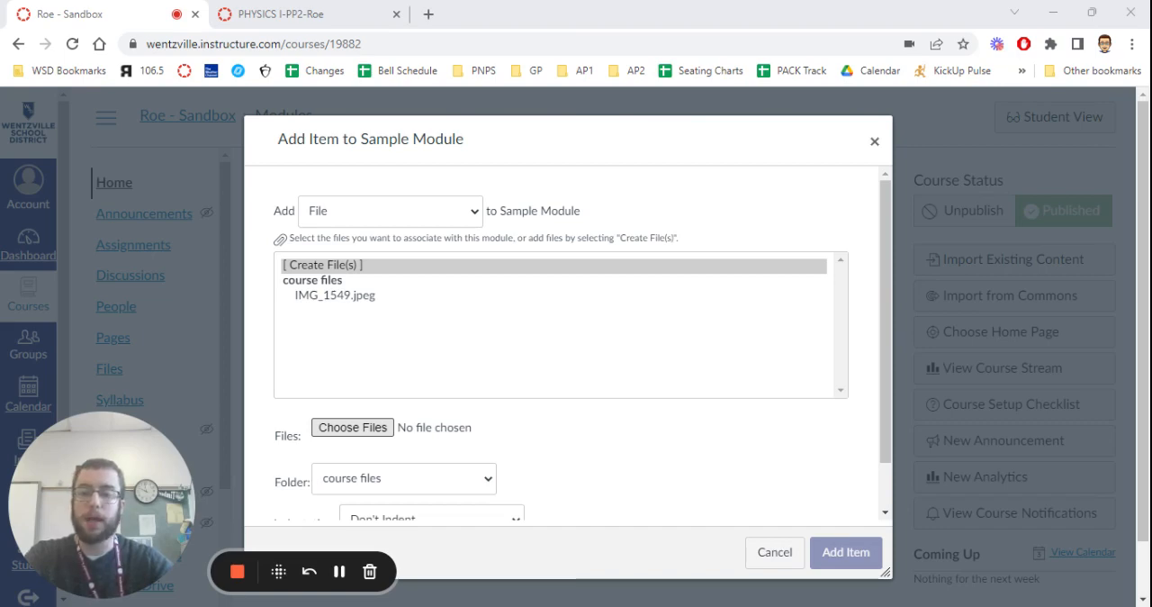
pyautogui.scroll(-1, 643, 418)
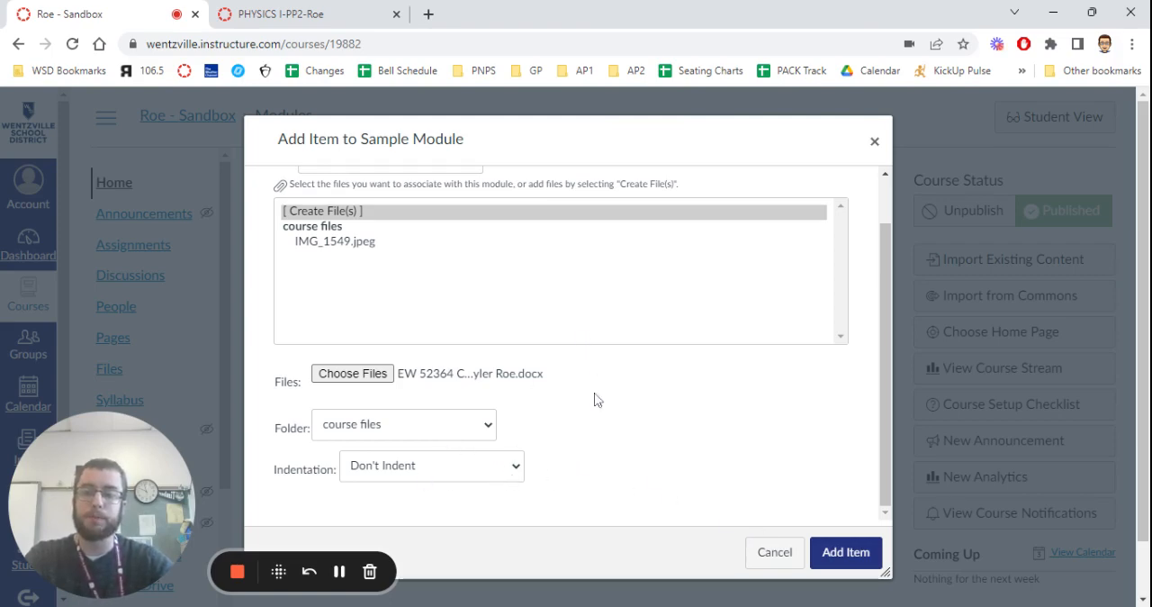
pyautogui.scroll(2, 578, 416)
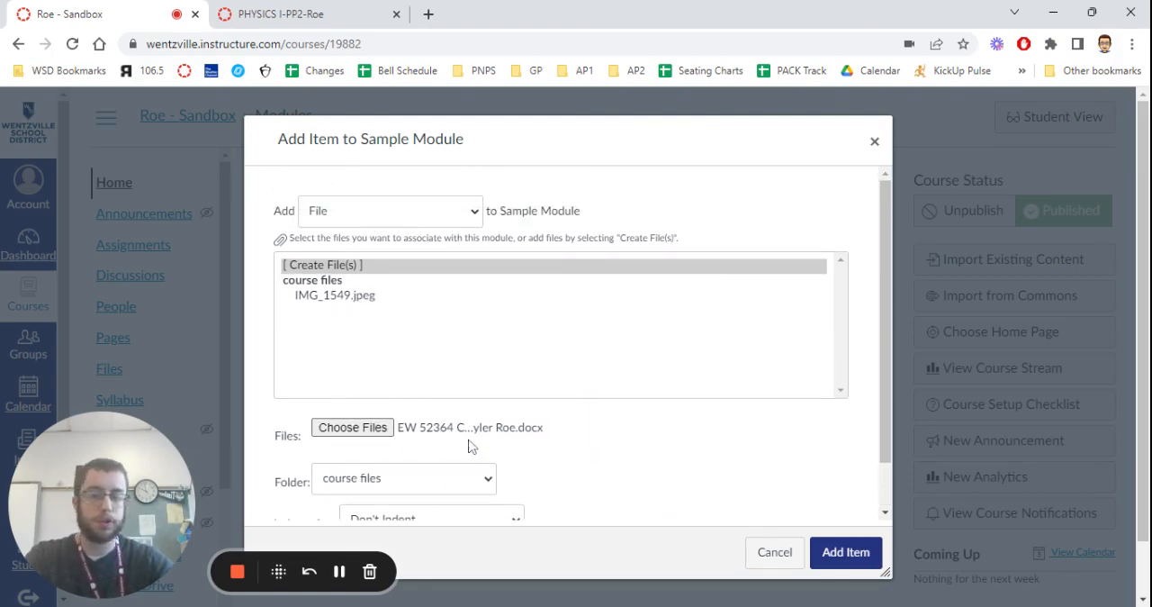
pyautogui.click(862, 553)
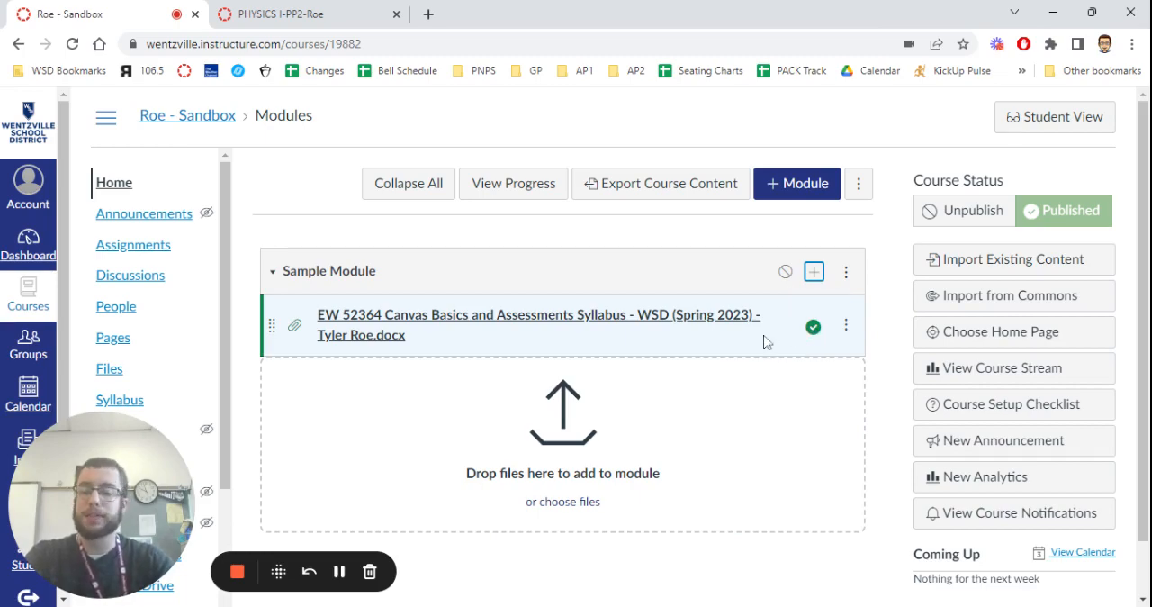
# Open the syllabus file's permissions and try the Unpublish and Only available with link availability options.
pyautogui.click(813, 328)
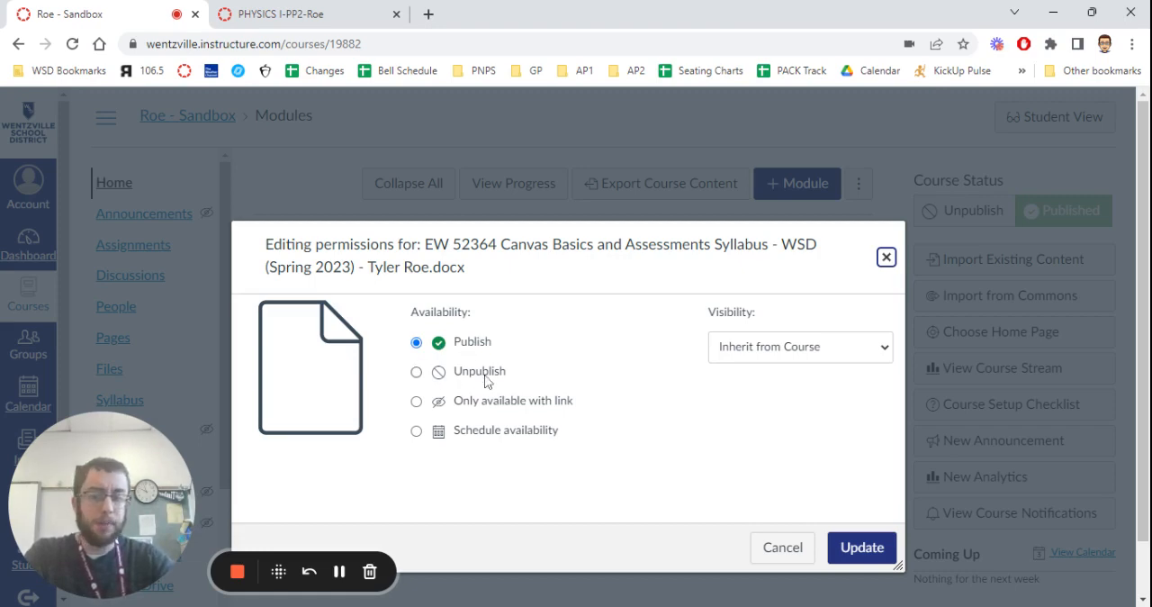
pyautogui.click(417, 373)
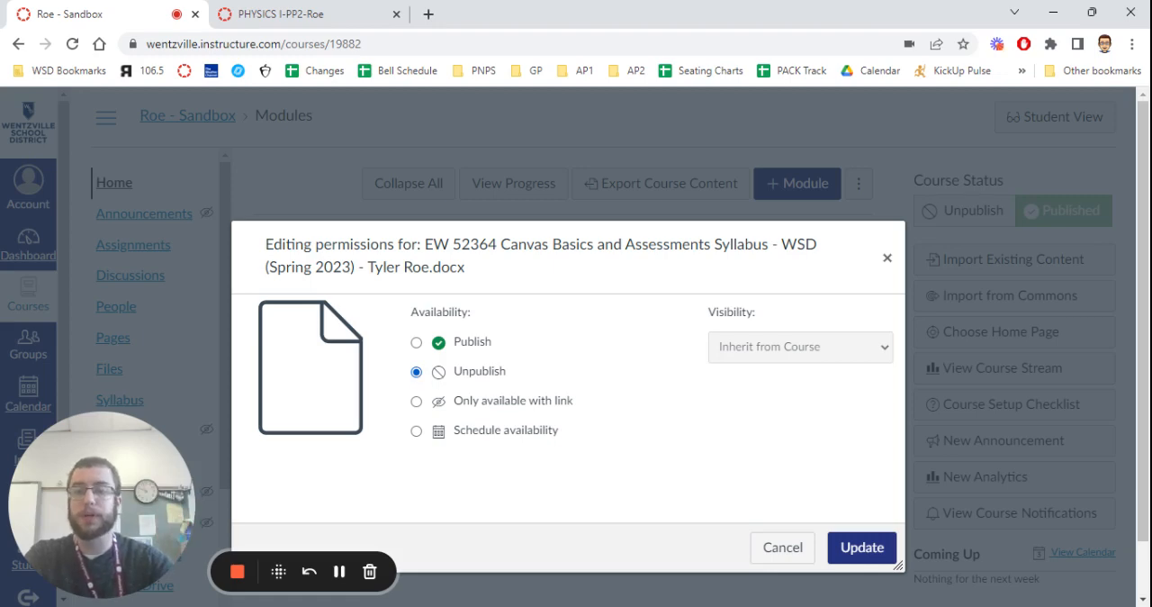
pyautogui.click(415, 405)
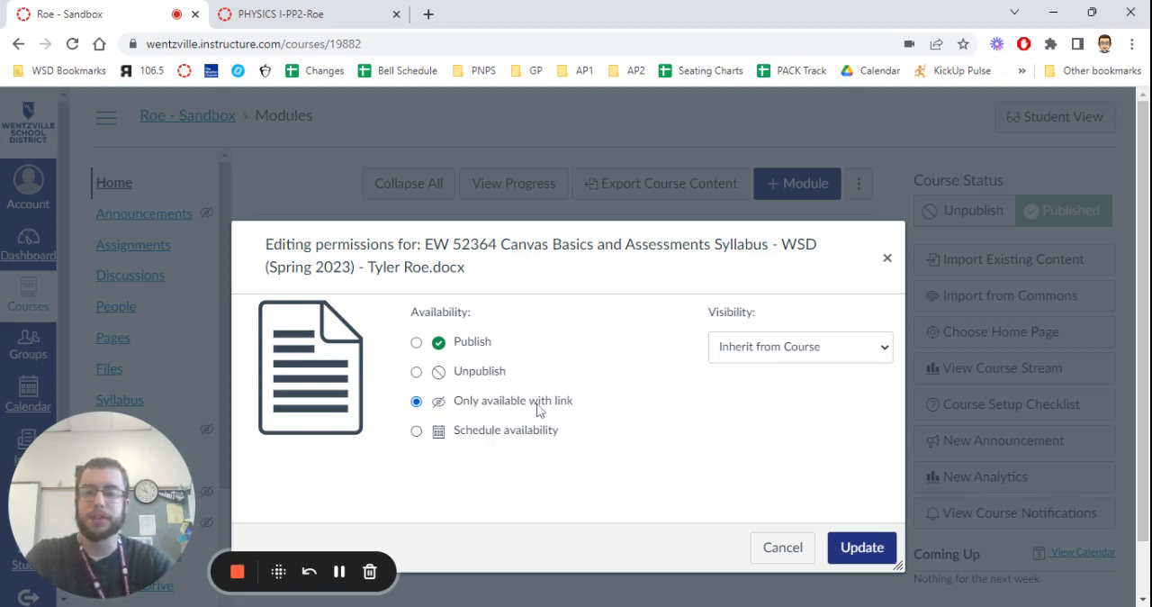
# Schedule the syllabus file's availability from Jan 24, 2023 until Jan 31, 2023.
pyautogui.click(418, 432)
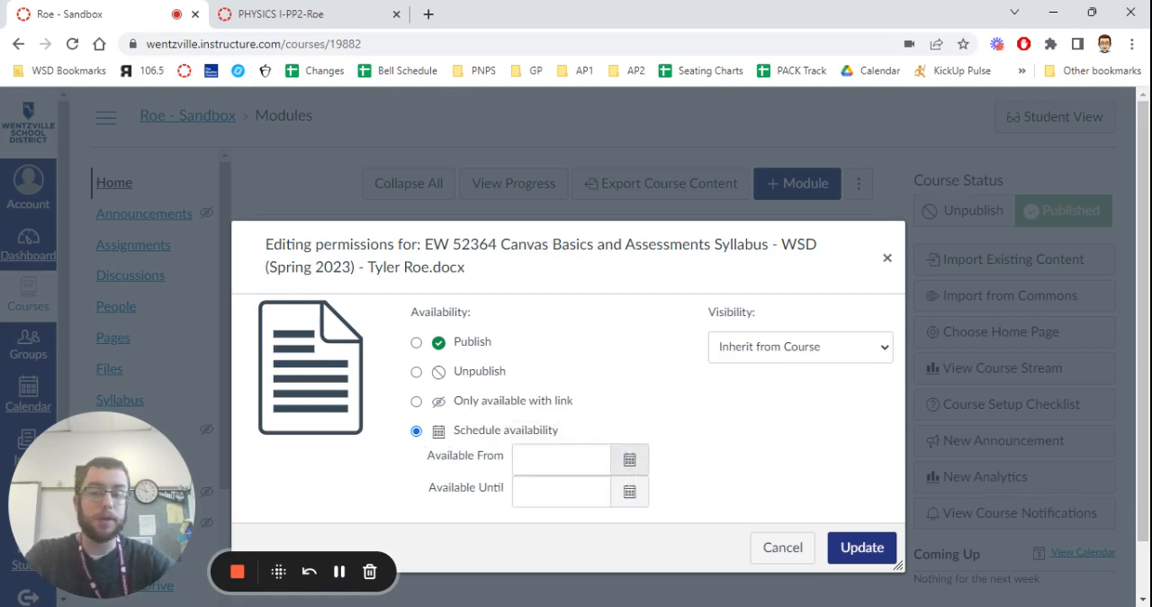
pyautogui.click(630, 459)
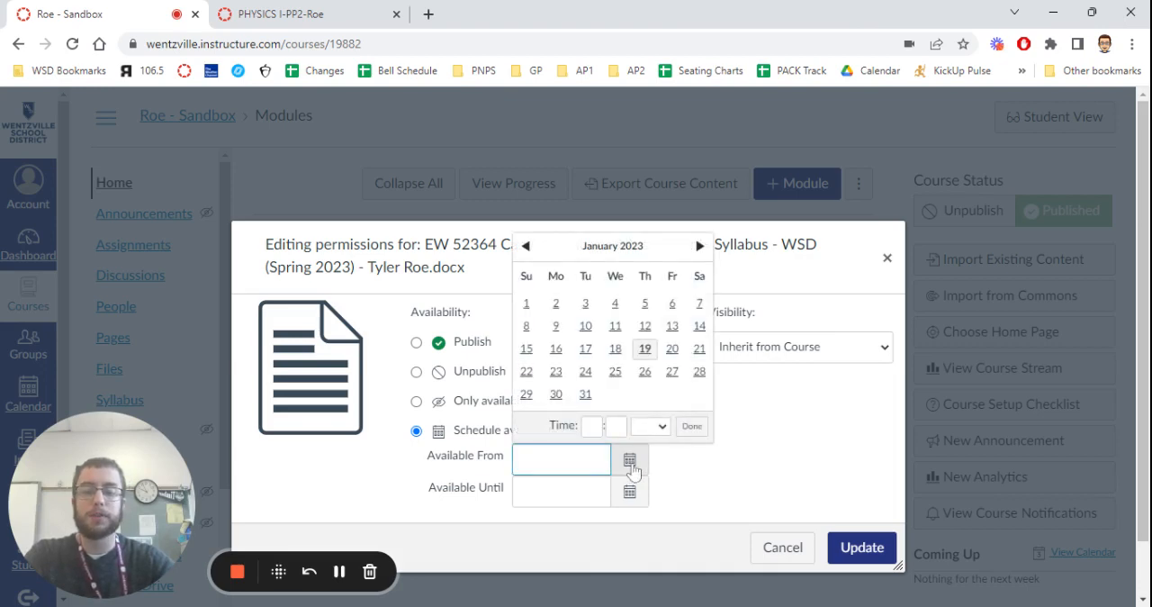
pyautogui.click(585, 372)
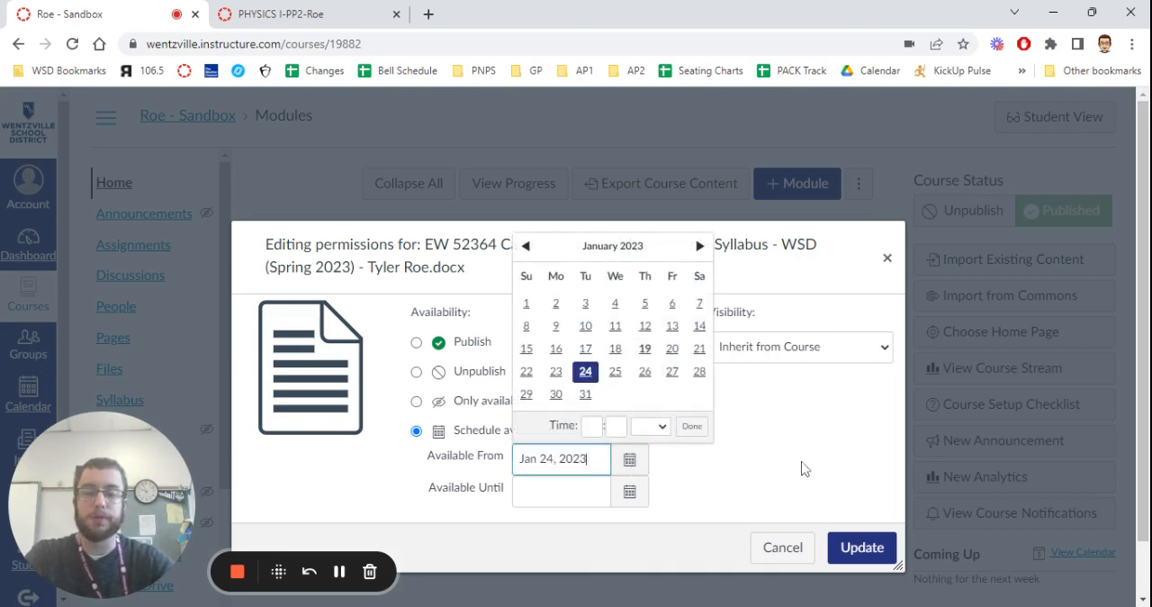
pyautogui.click(708, 494)
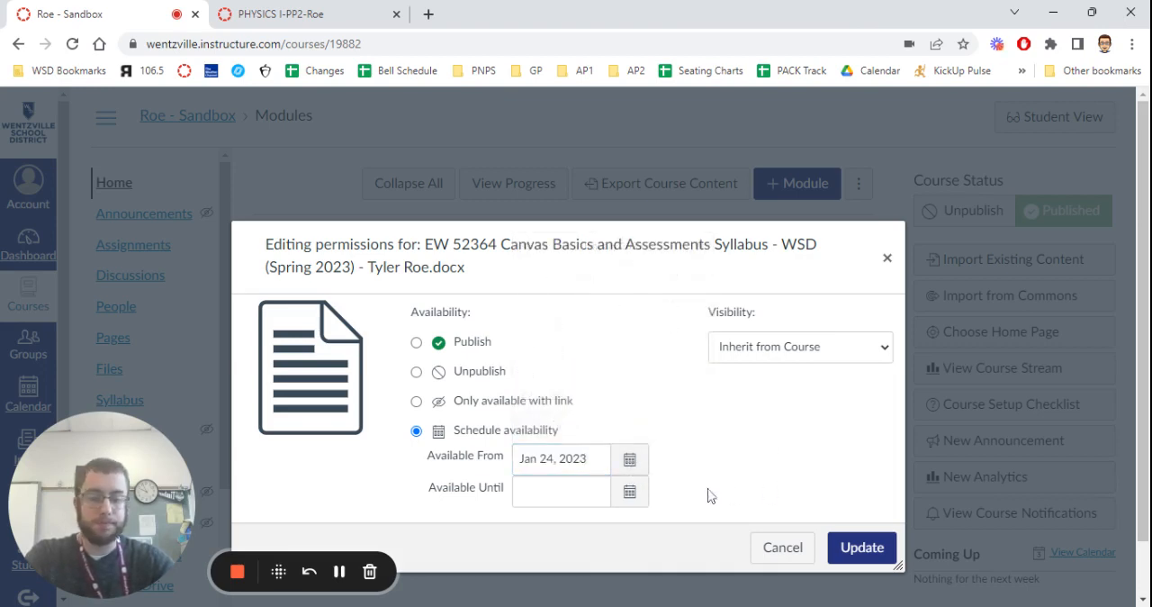
pyautogui.click(630, 493)
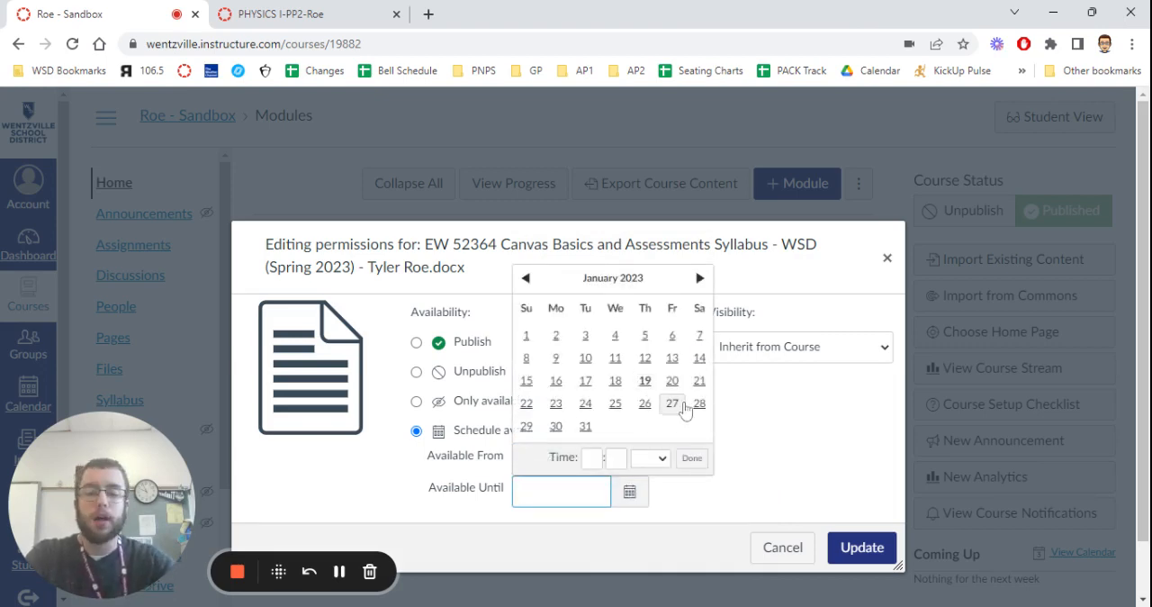
pyautogui.click(585, 426)
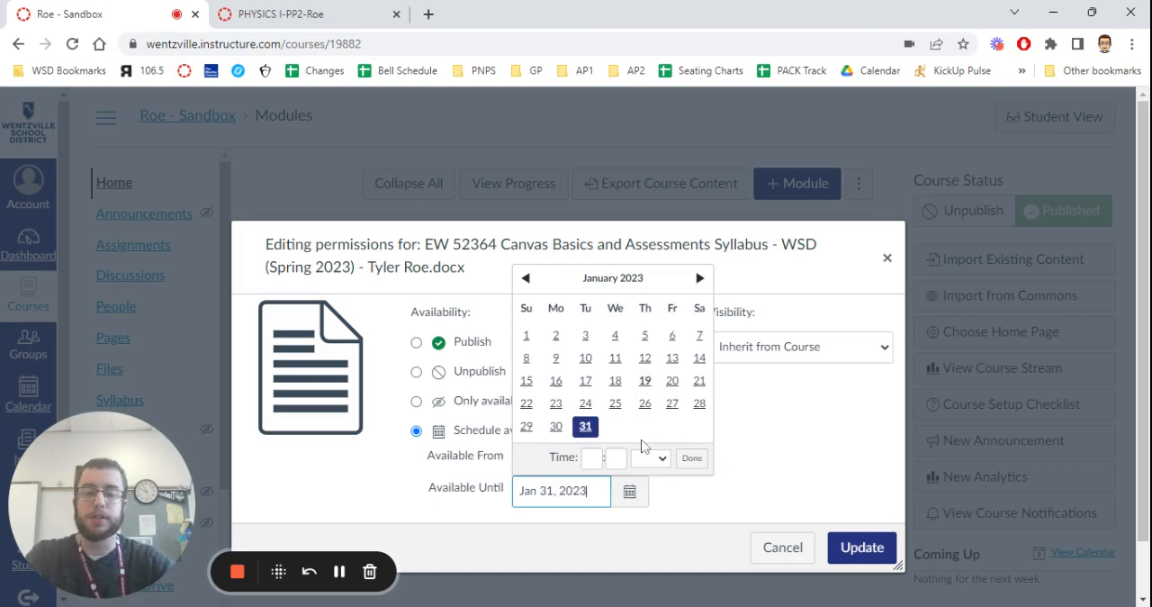
pyautogui.click(767, 497)
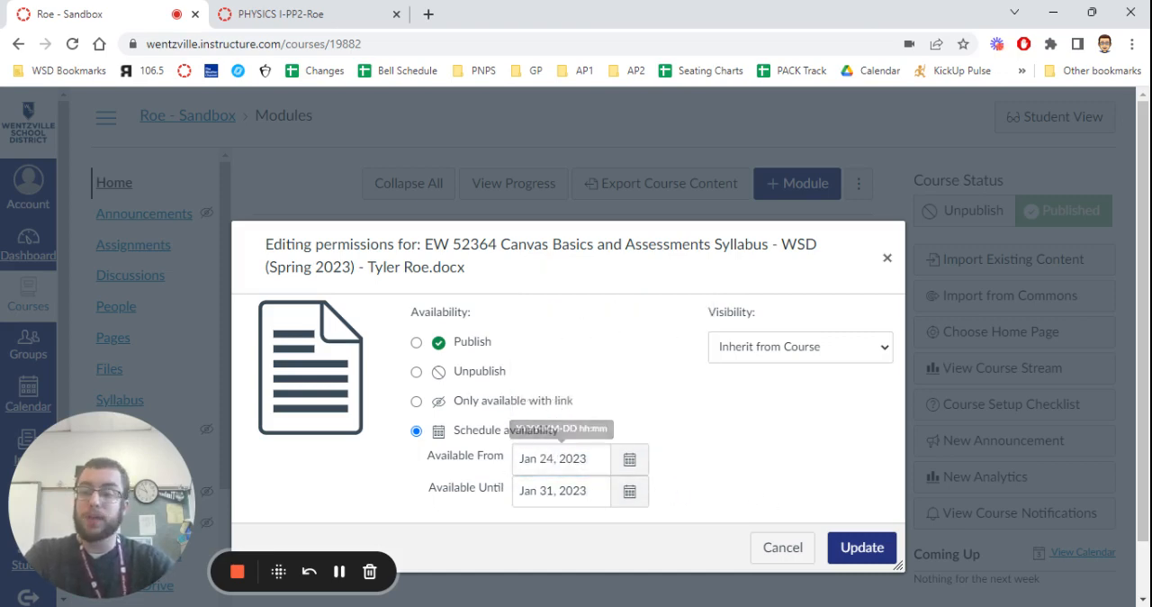
# Clear both the Available From and Available Until dates of the syllabus file.
pyautogui.moveTo(590, 459); pyautogui.dragTo(506, 459)
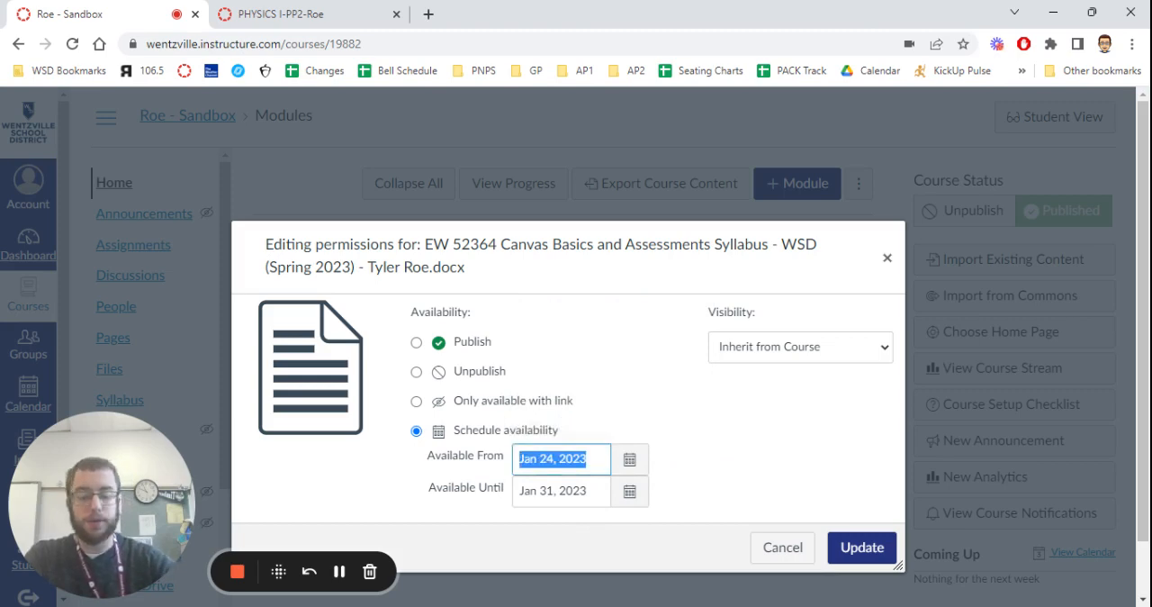
pyautogui.press('BackSpace')
pyautogui.click(732, 473)
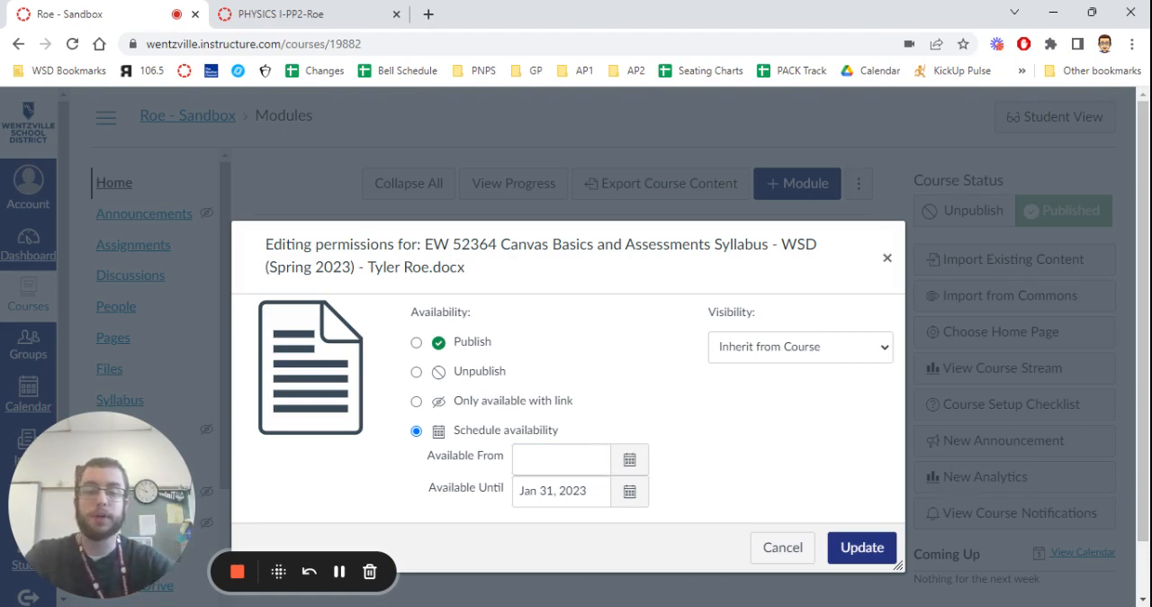
pyautogui.moveTo(589, 492); pyautogui.dragTo(519, 492)
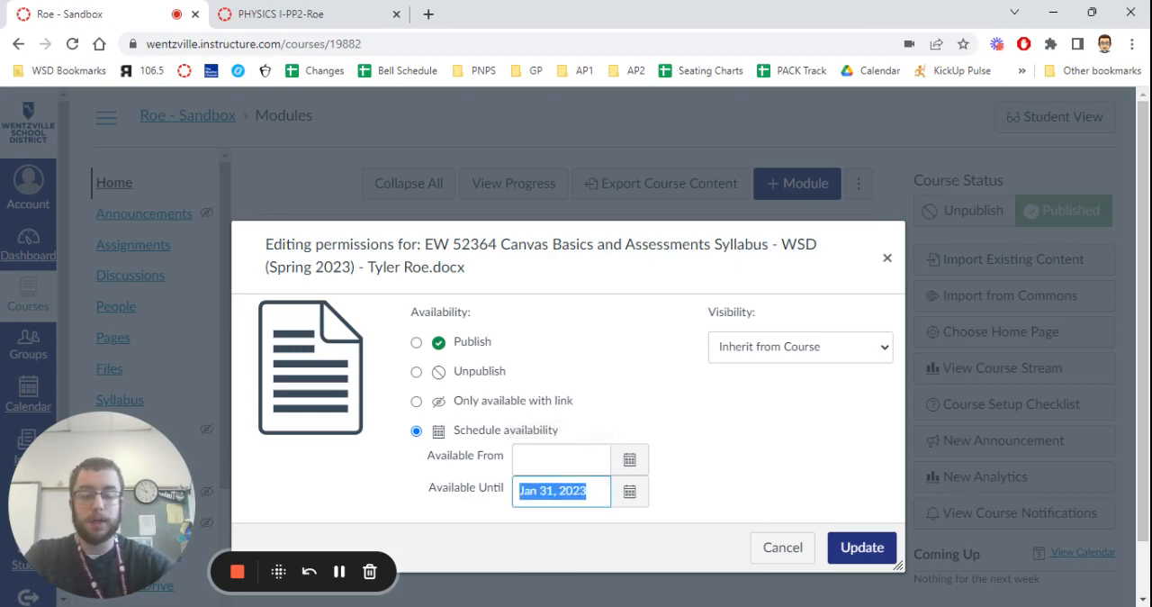
pyautogui.press('BackSpace')
# Make the syllabus file available from Jan 31, 2023, with no end date.
pyautogui.click(629, 459)
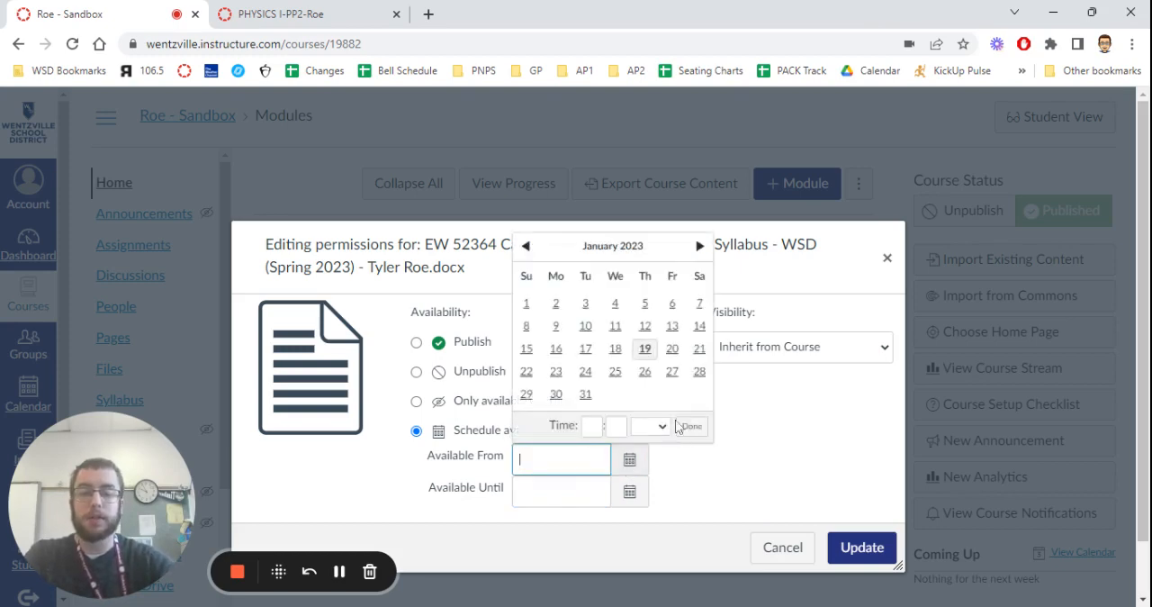
pyautogui.click(585, 396)
pyautogui.click(749, 483)
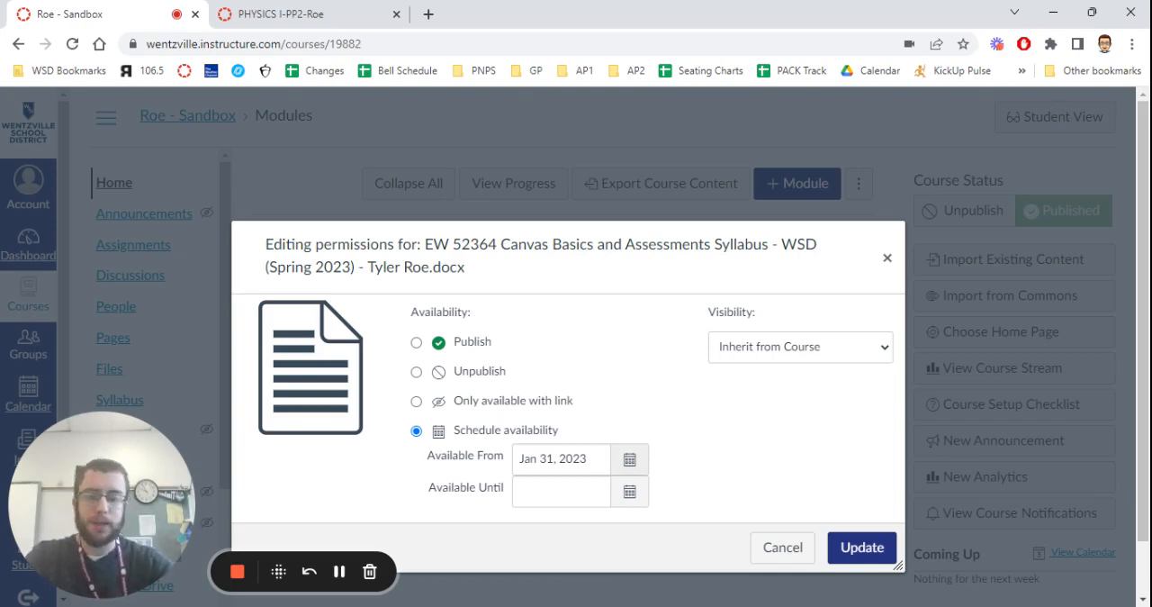
# Clear the Available From date and set the syllabus file's availability back to Publish.
pyautogui.doubleClick(573, 459)
pyautogui.hotkey('ctrl', 'a')
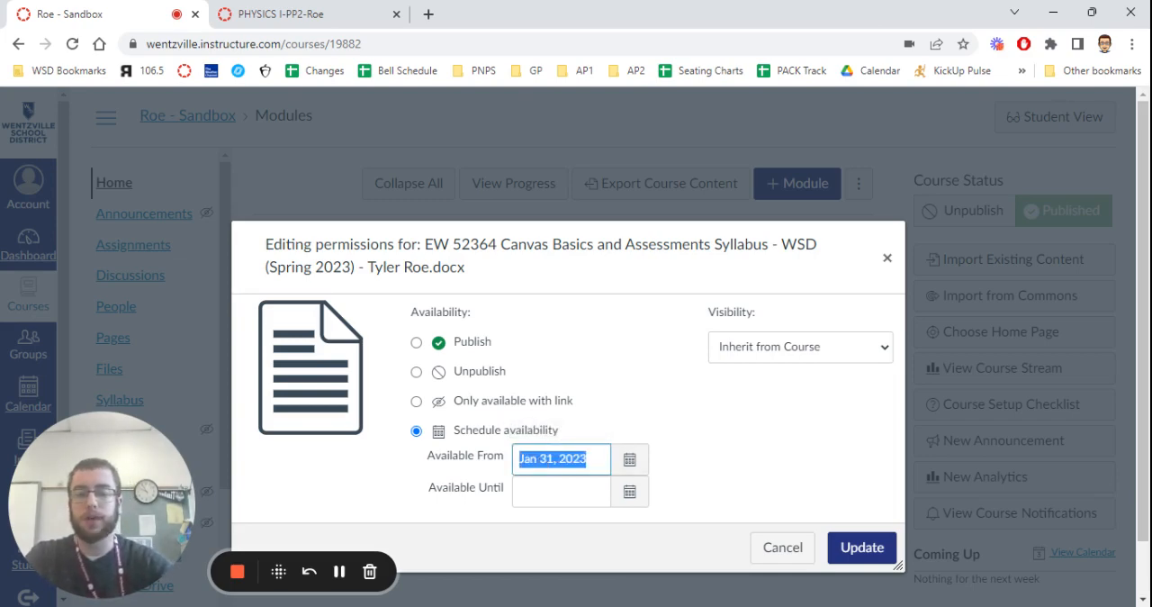
pyautogui.press('BackSpace')
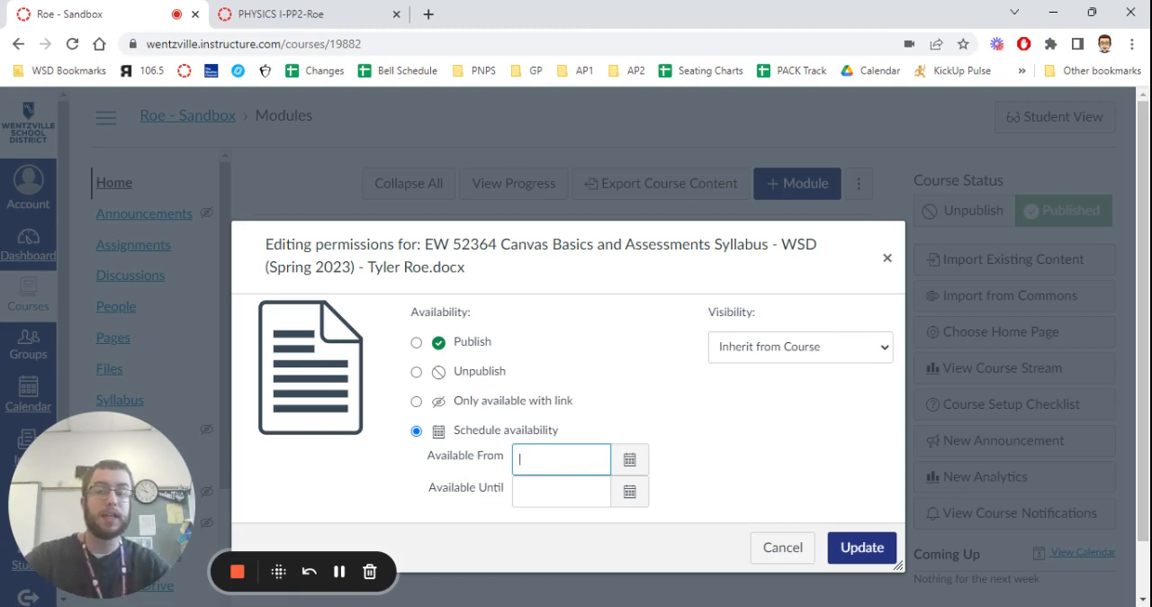
pyautogui.click(416, 343)
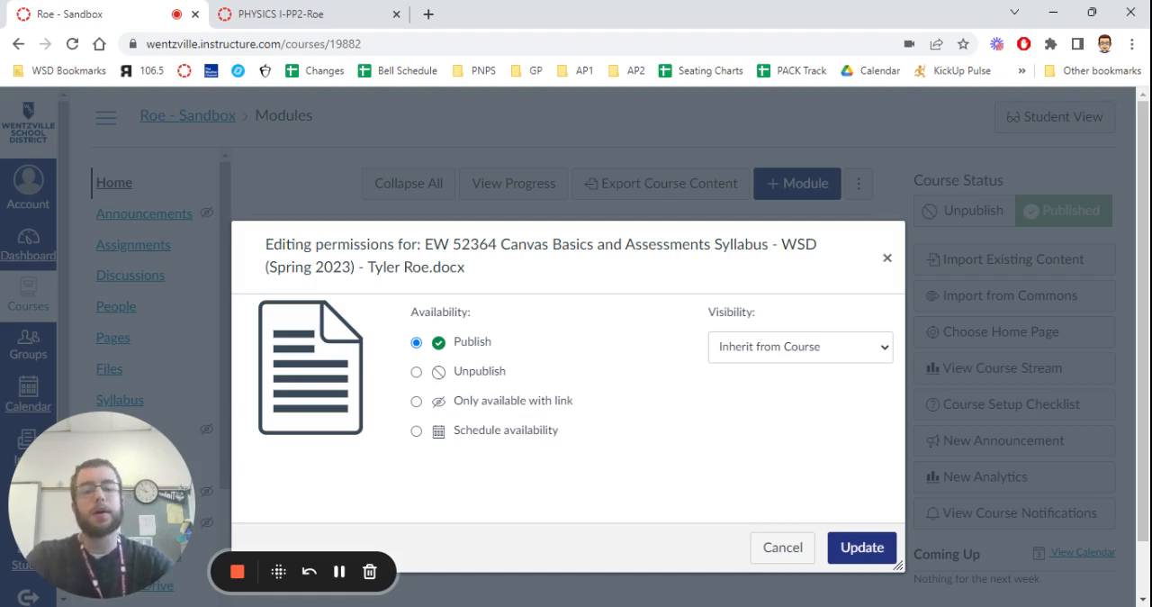
# Keep the syllabus file's visibility at Inherit from Course and save its permissions.
pyautogui.click(800, 348)
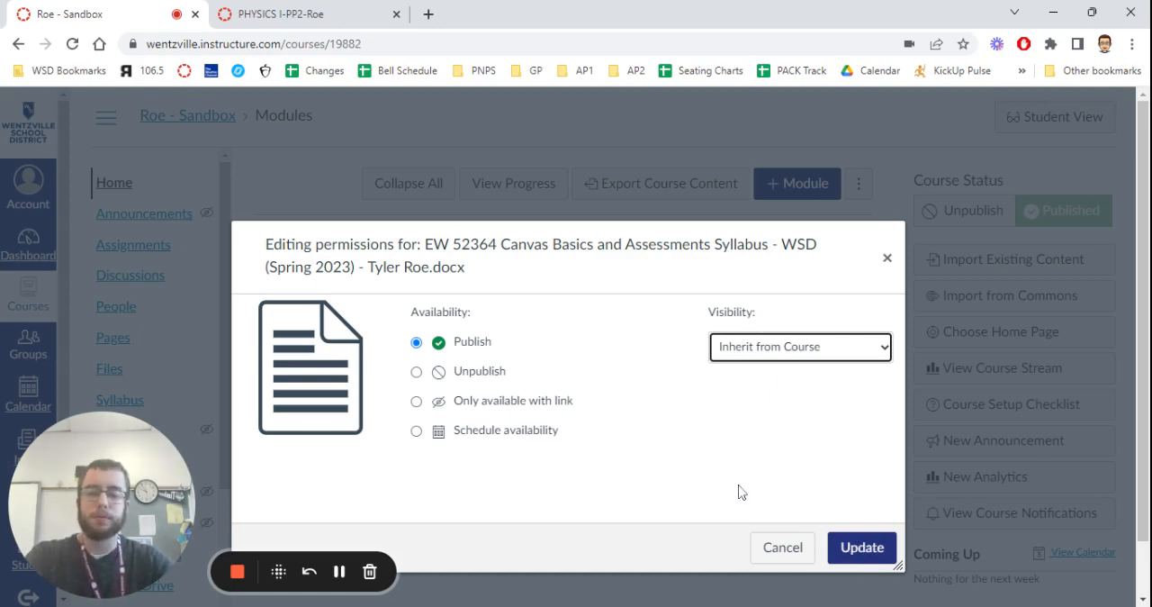
pyautogui.click(857, 547)
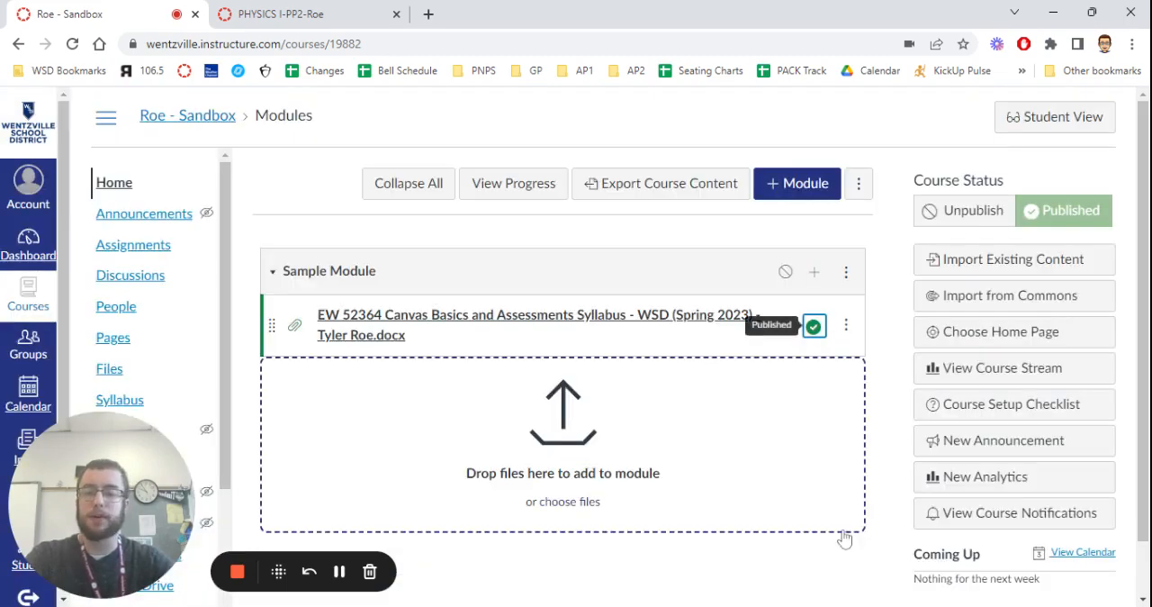
# Edit the syllabus file's item details in Sample Module and replace its title with Syllabus.
pyautogui.click(846, 327)
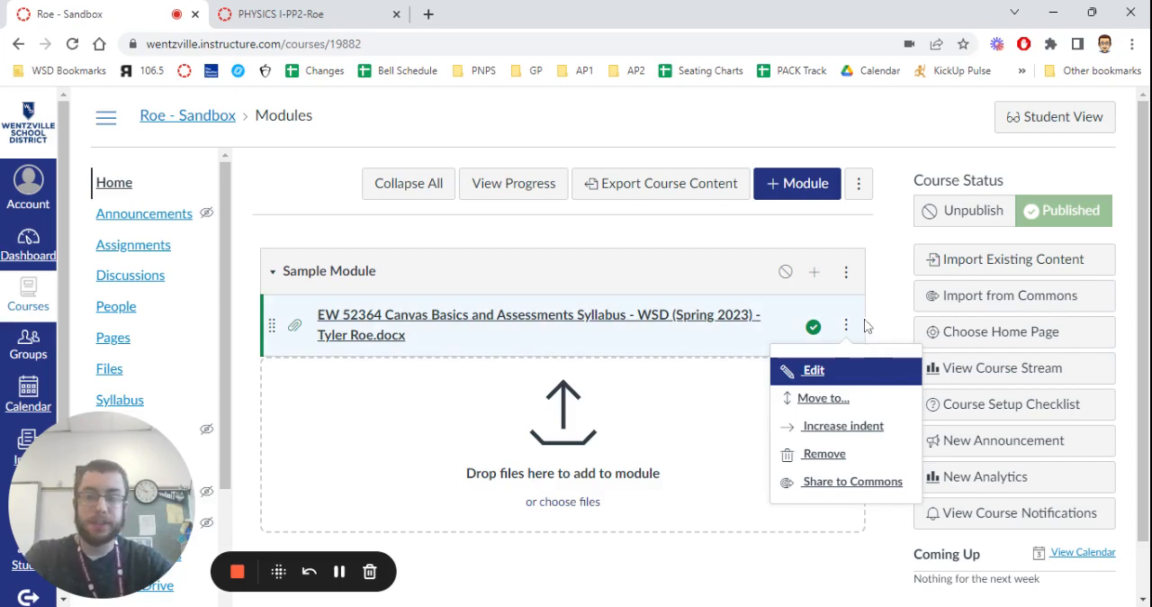
pyautogui.click(823, 378)
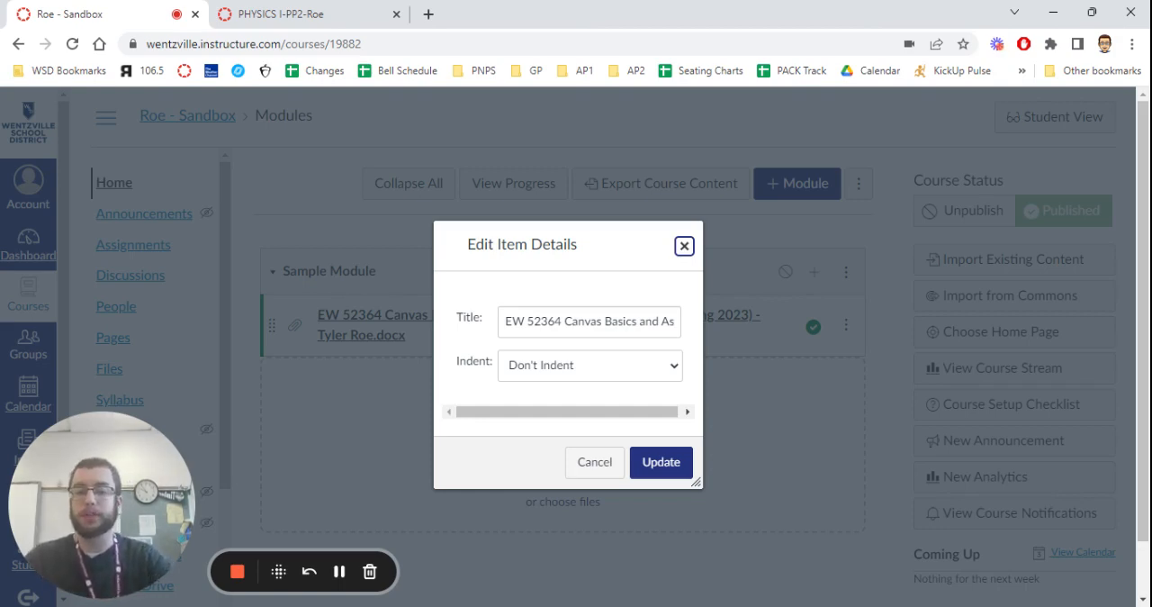
pyautogui.tripleClick(620, 321)
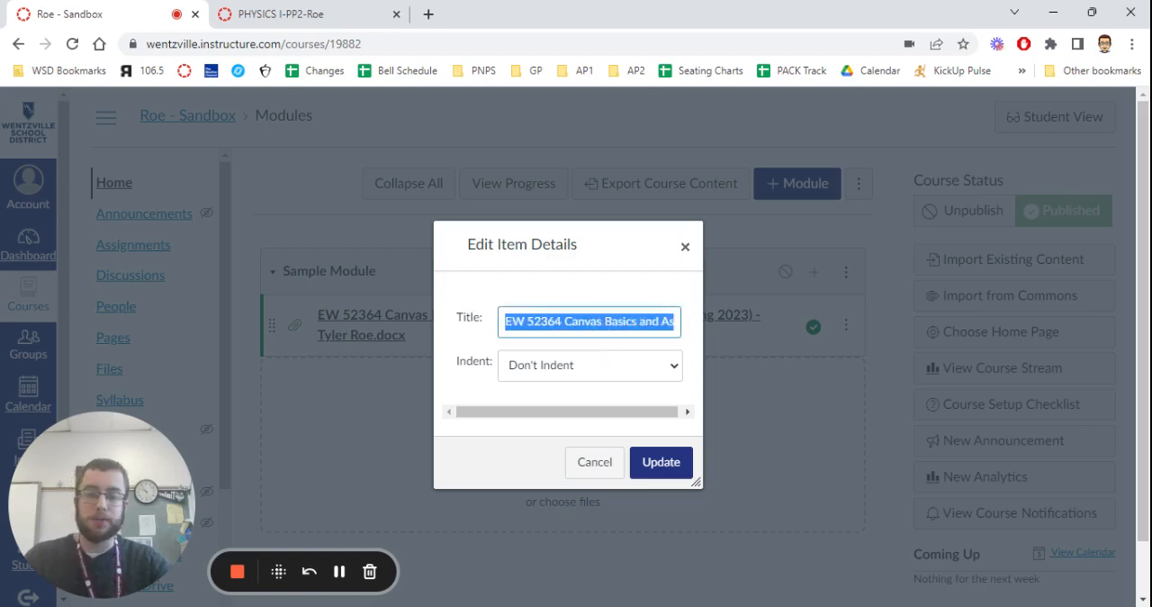
pyautogui.write('Syllaubs')
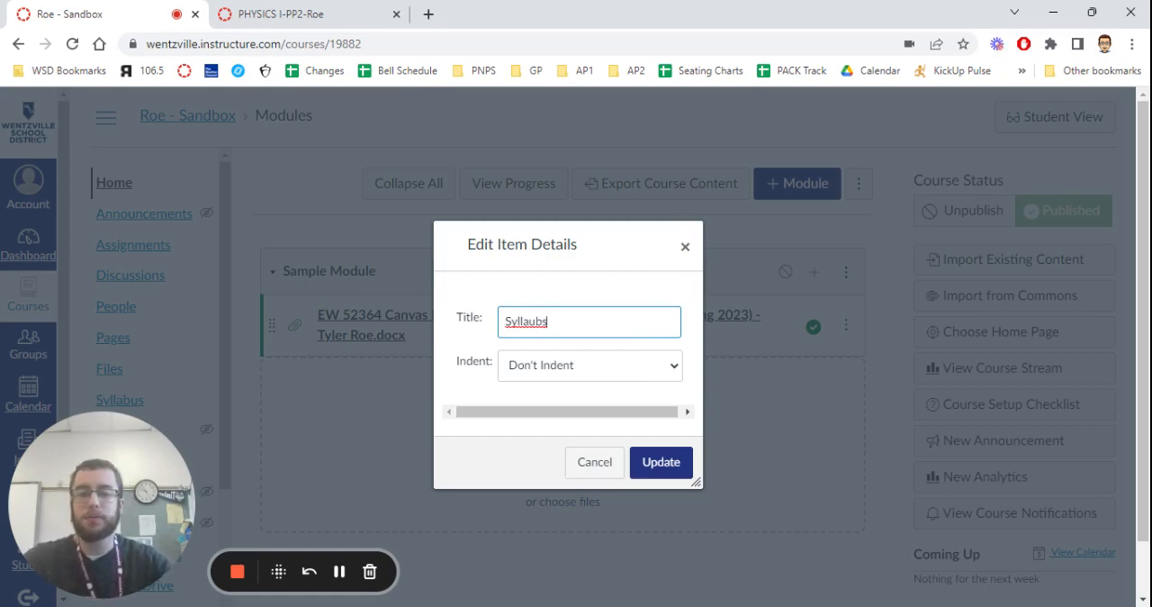
pyautogui.press('BackSpace')
pyautogui.press('BackSpace')
pyautogui.press('BackSpace')
pyautogui.write('bus')
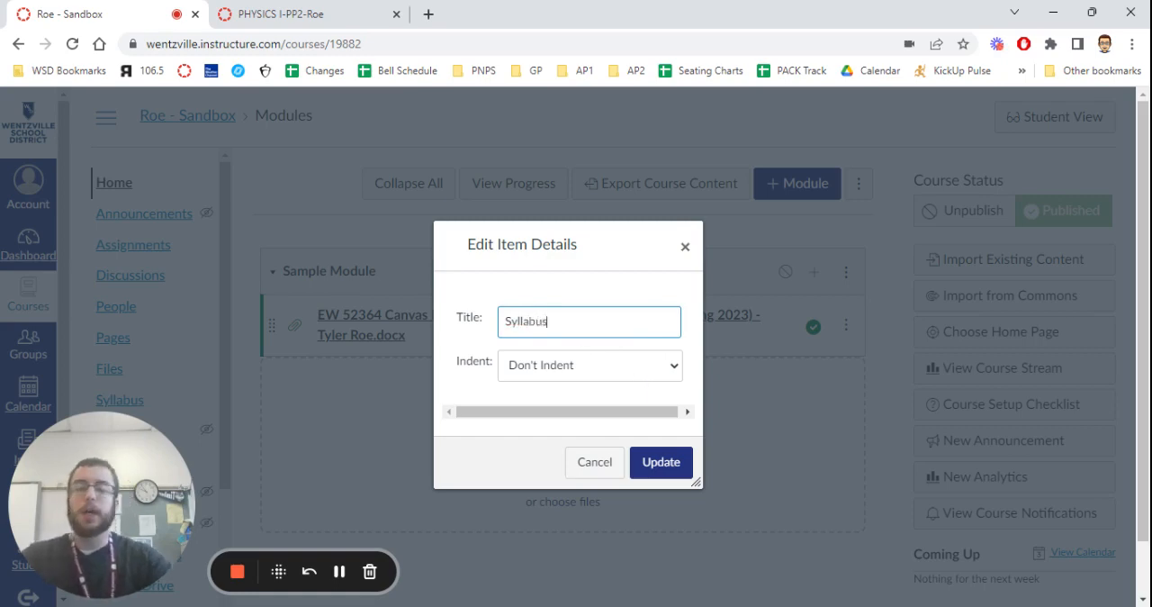
# Set the Syllabus item's indent to Indent 1 Level and save the item details.
pyautogui.click(624, 370)
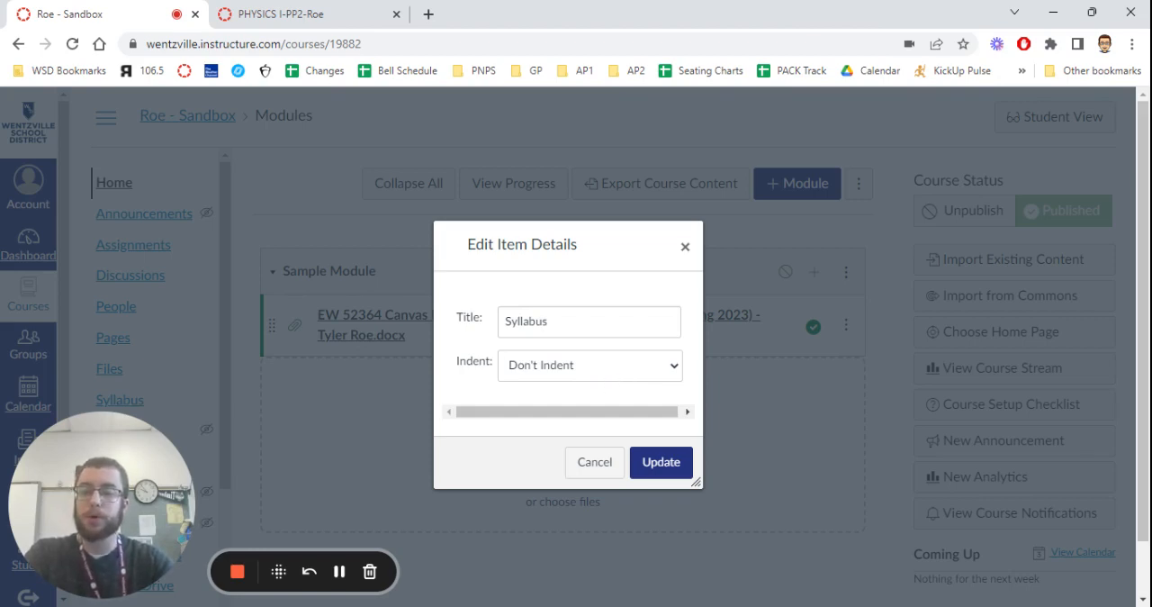
pyautogui.click(540, 406)
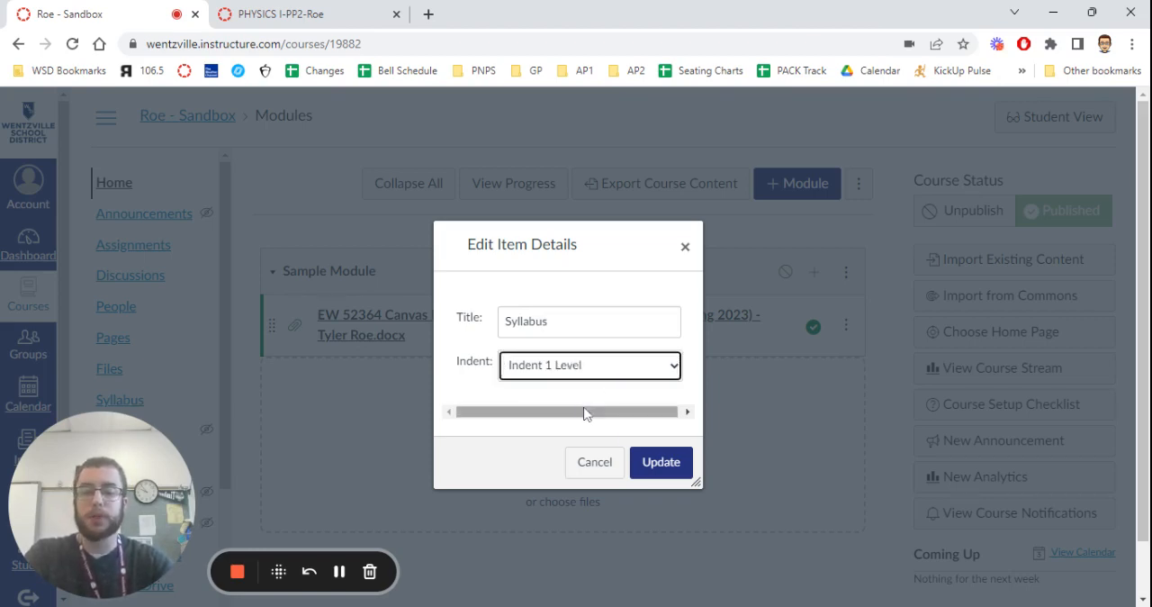
pyautogui.click(660, 464)
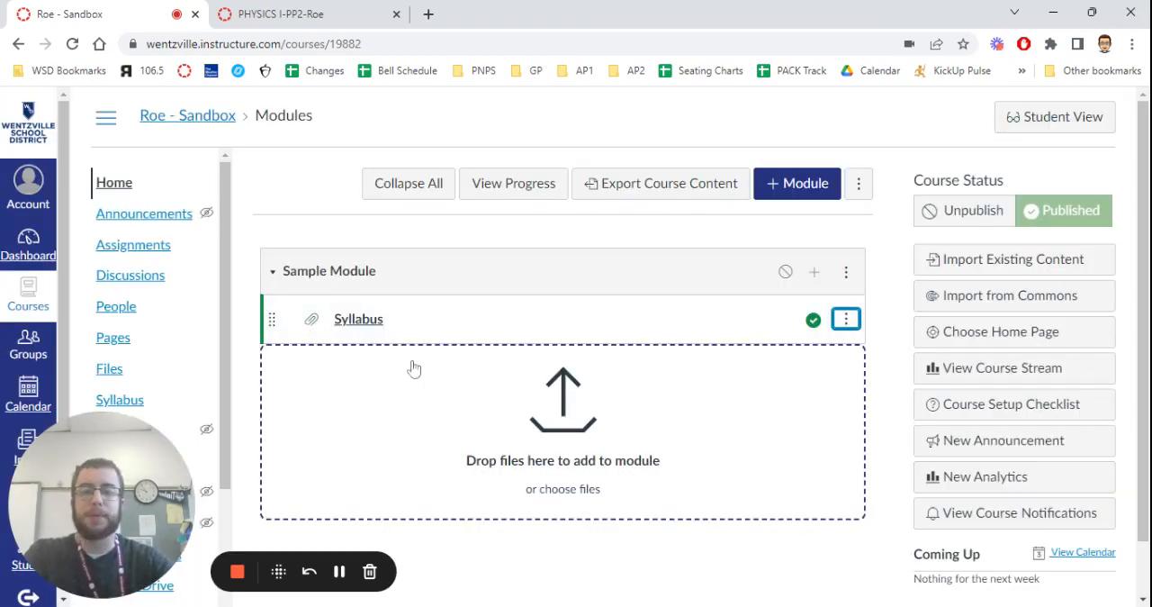
# Add an unindented text header titled Unit Notes to Sample Module and publish it.
pyautogui.click(814, 272)
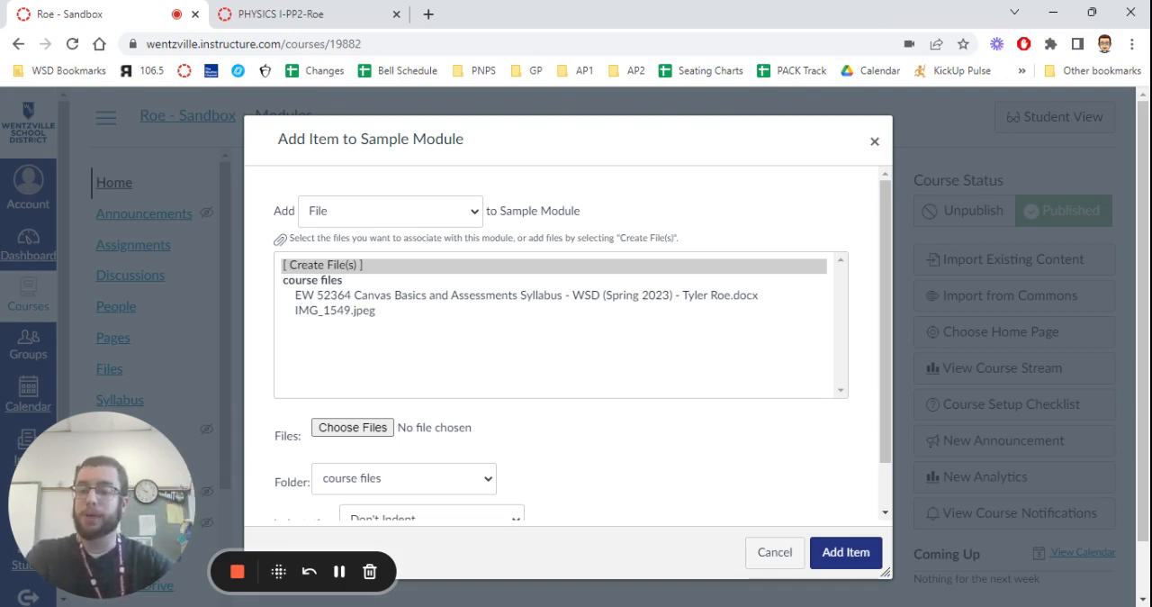
pyautogui.click(340, 314)
pyautogui.press('Tab')
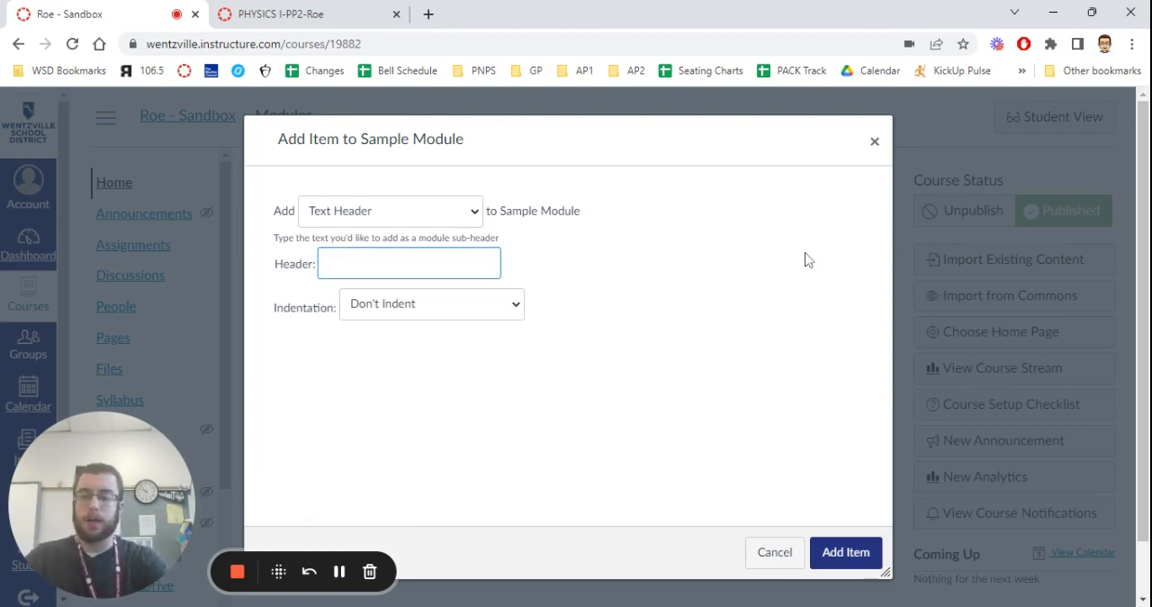
pyautogui.write('Unit ')
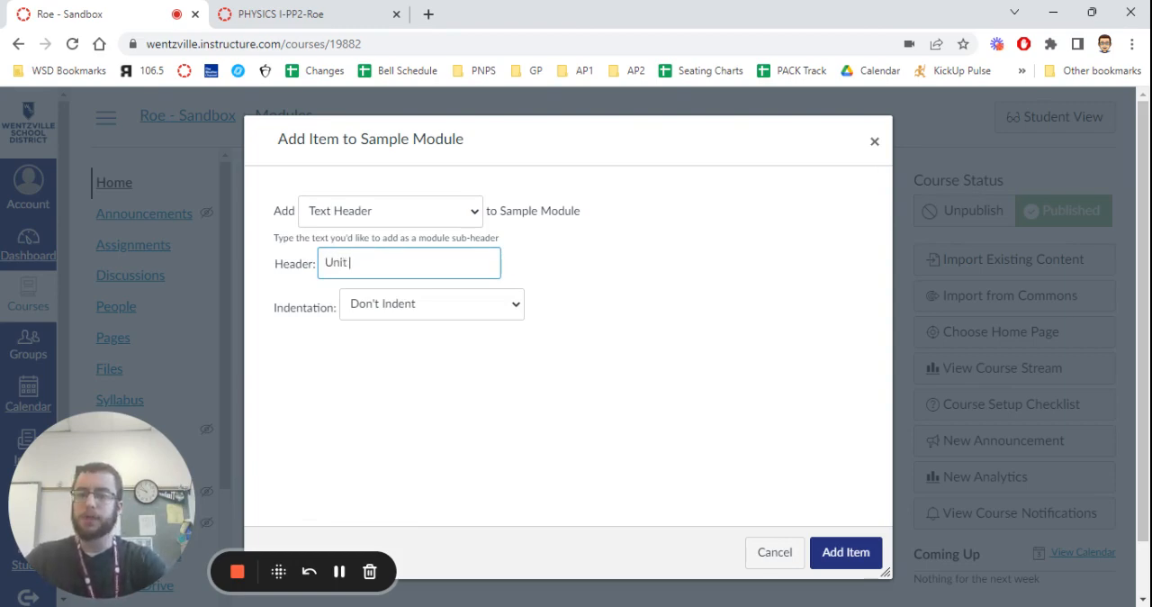
pyautogui.write('Notes')
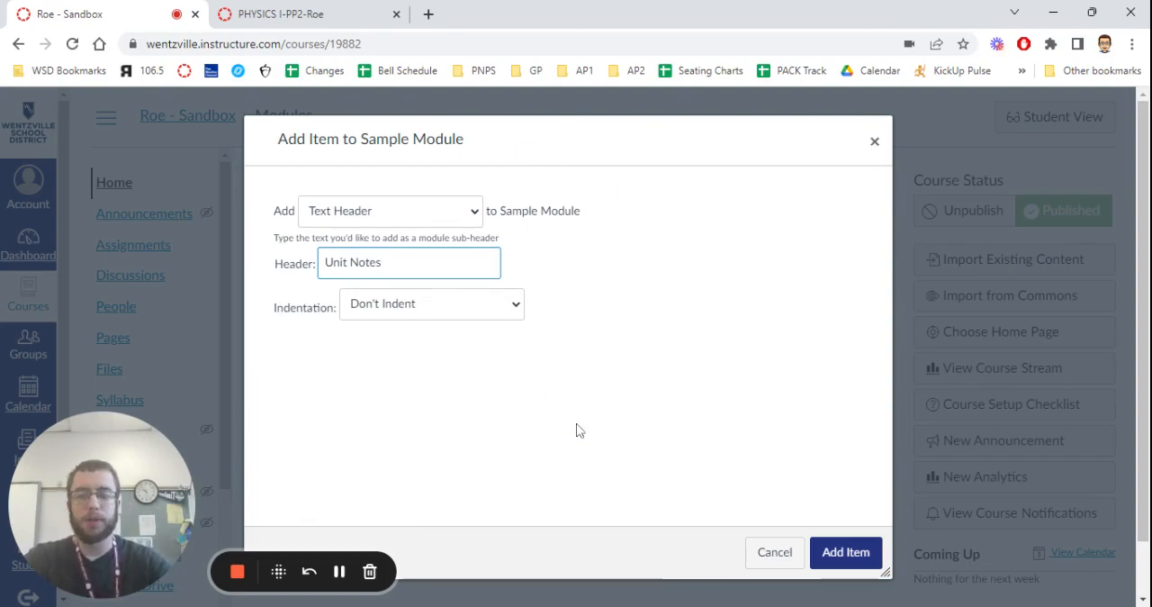
pyautogui.click(846, 552)
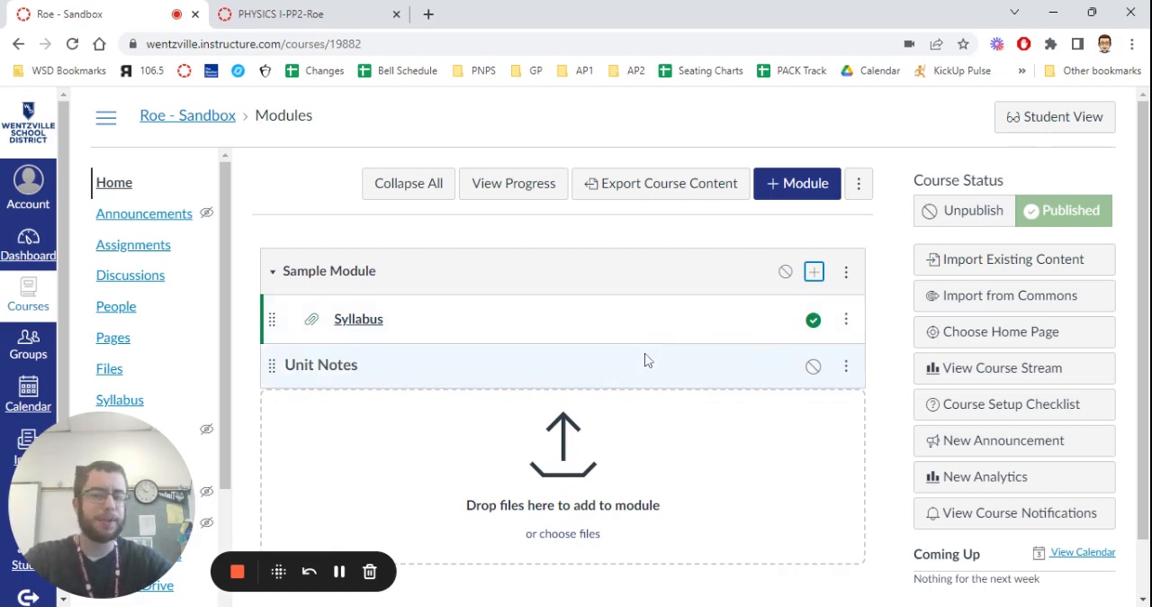
pyautogui.click(812, 366)
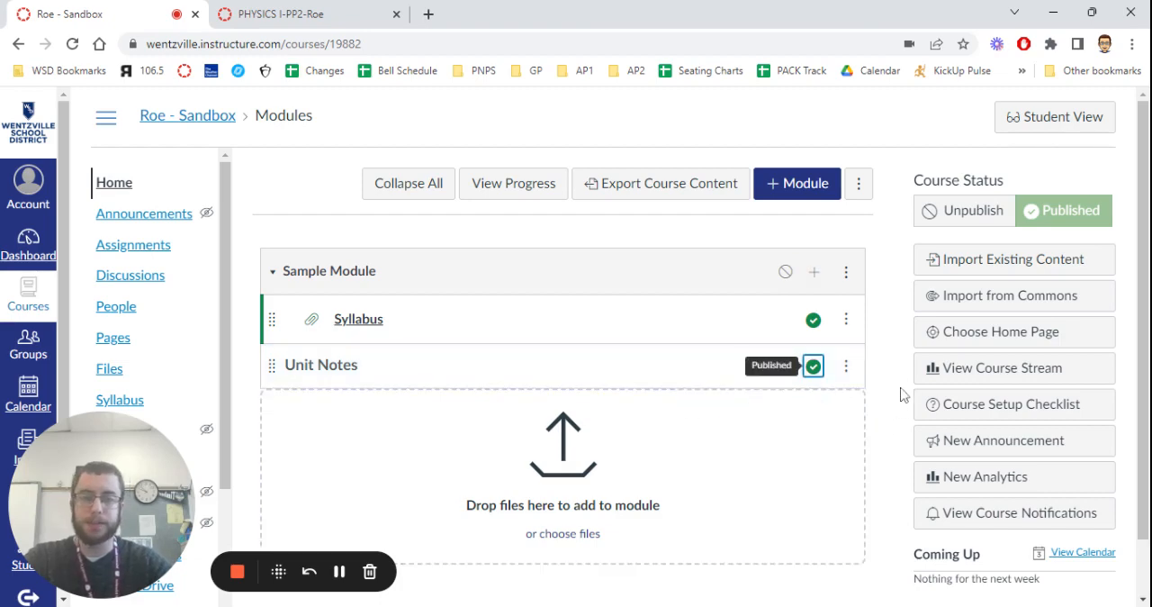
pyautogui.click(846, 369)
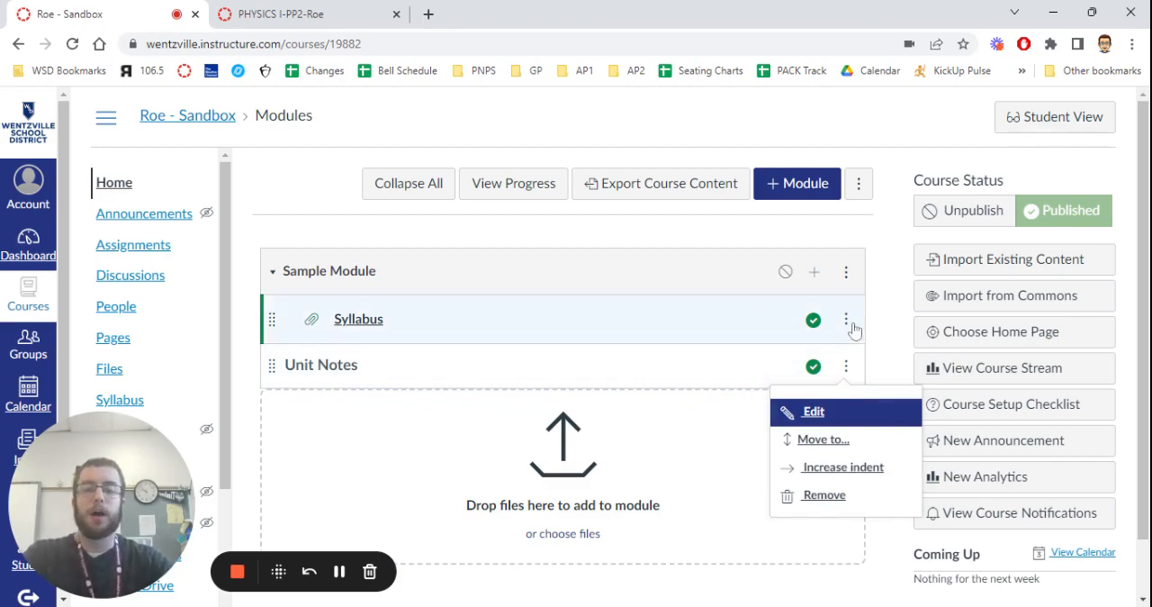
pyautogui.click(814, 419)
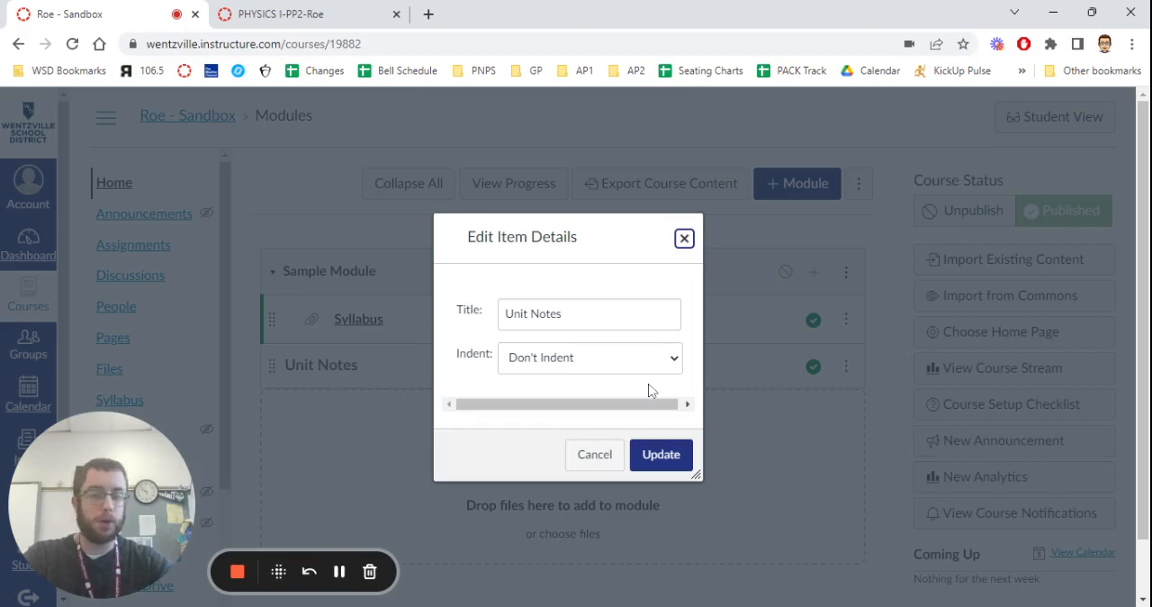
pyautogui.click(688, 245)
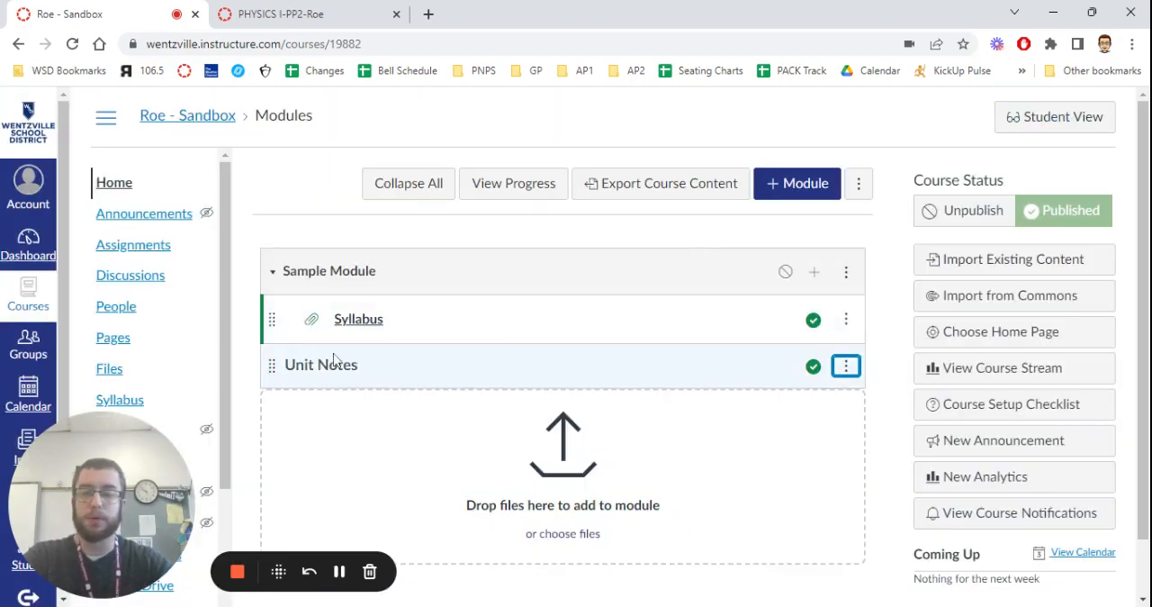
pyautogui.click(846, 371)
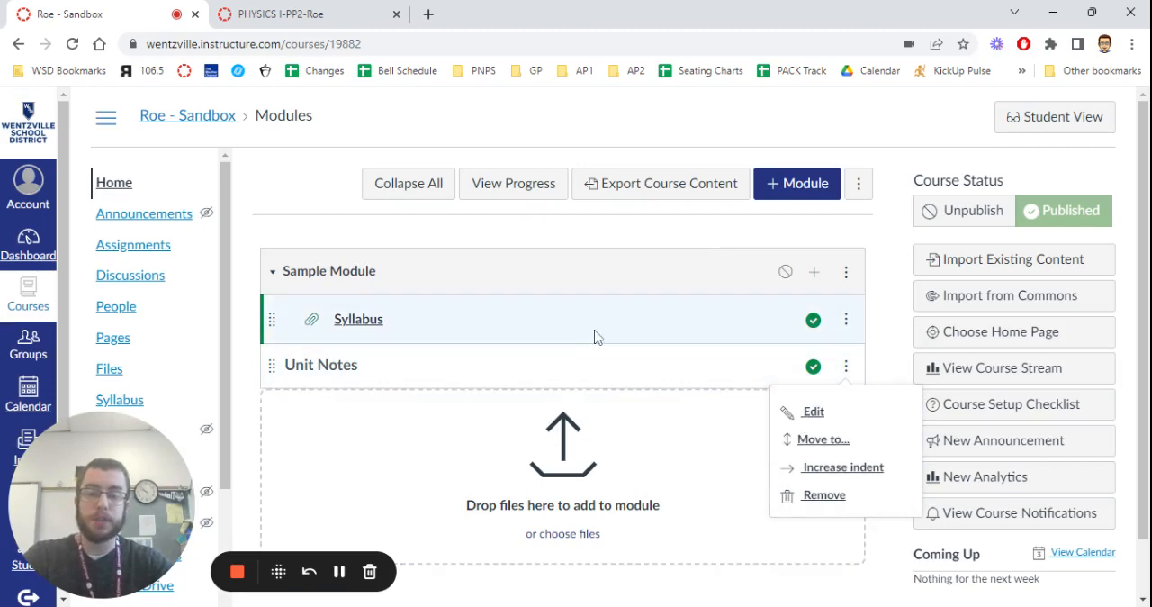
pyautogui.click(846, 321)
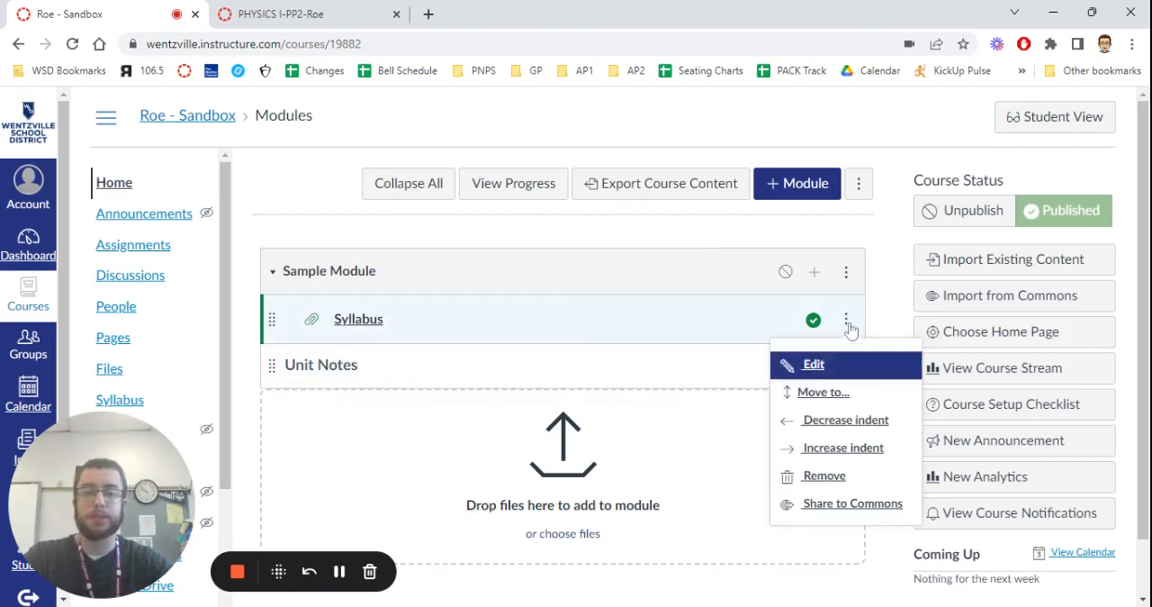
pyautogui.click(884, 334)
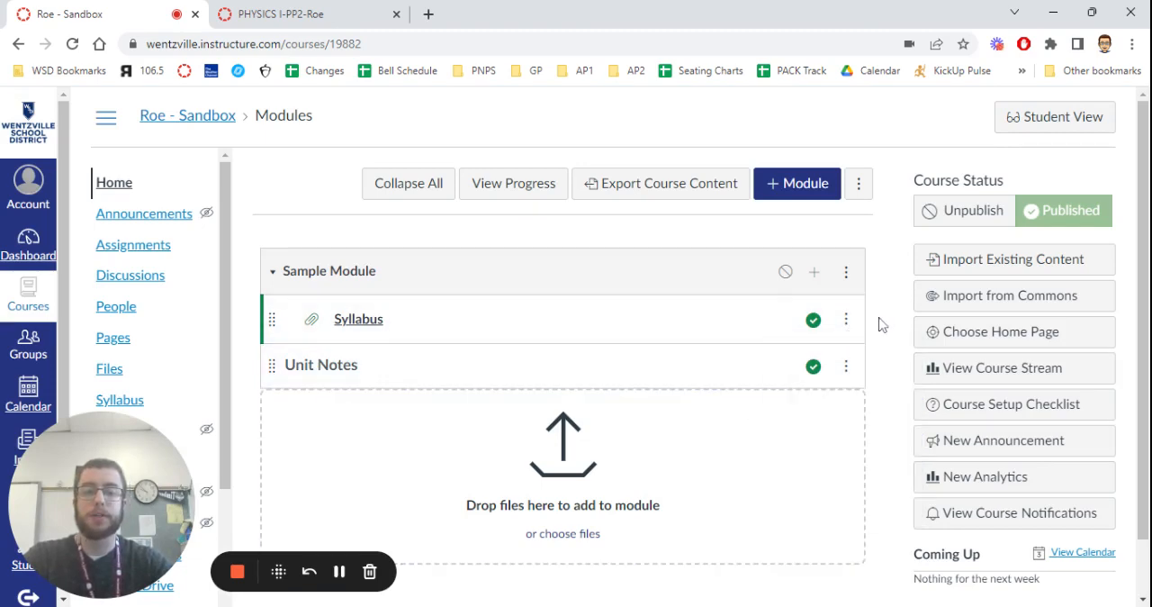
# Increase the Unit Notes header's indent by five levels and decrease it by one level.
pyautogui.click(846, 369)
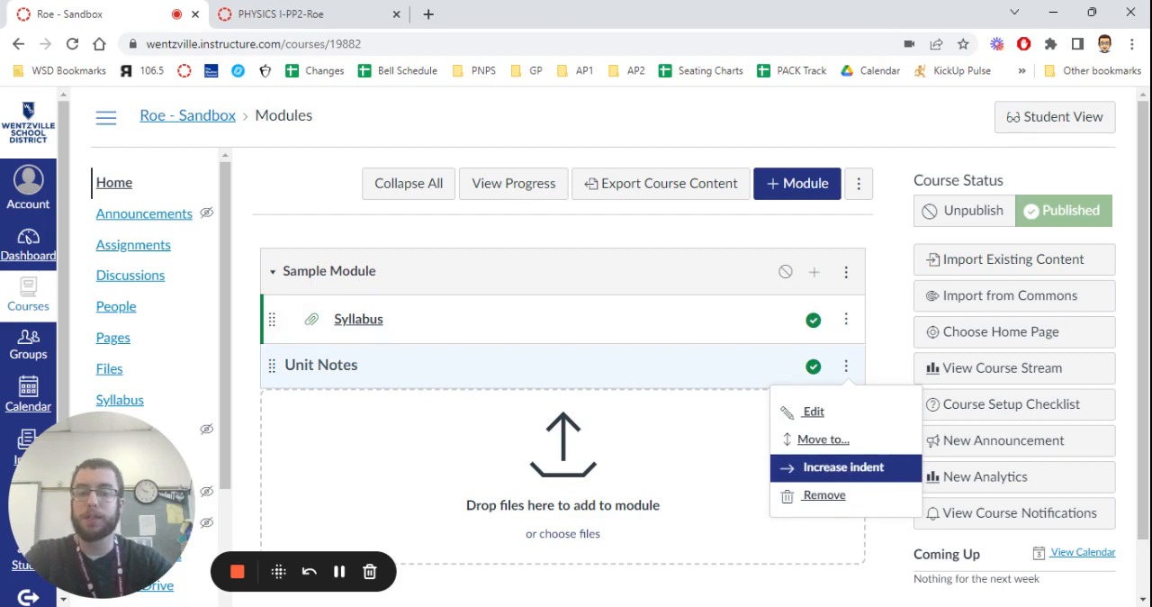
pyautogui.click(824, 468)
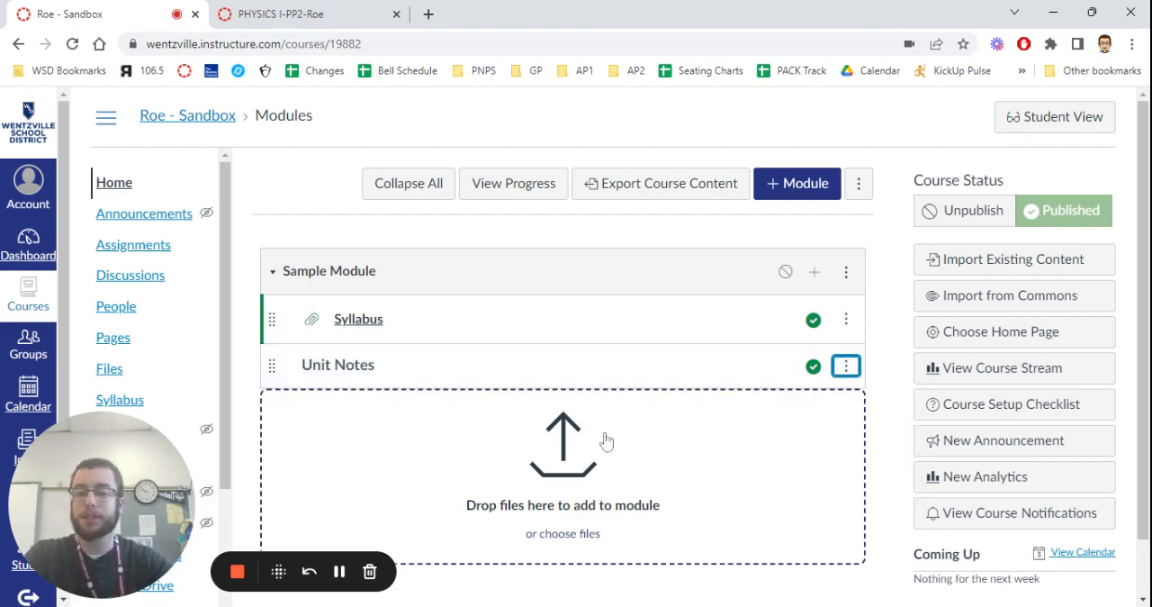
pyautogui.click(846, 365)
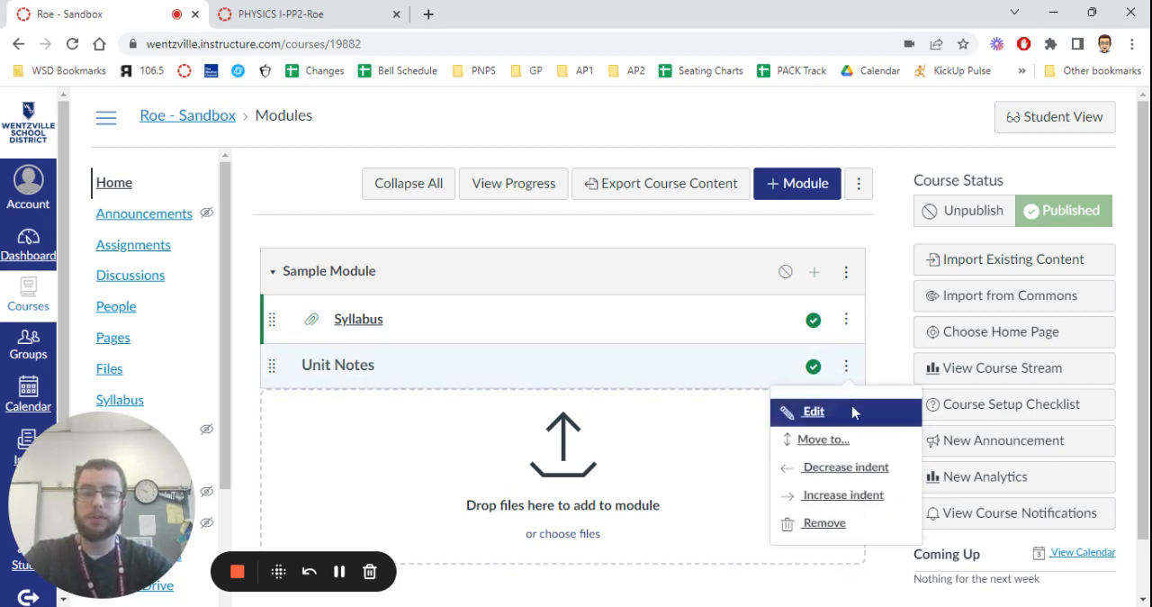
pyautogui.click(828, 493)
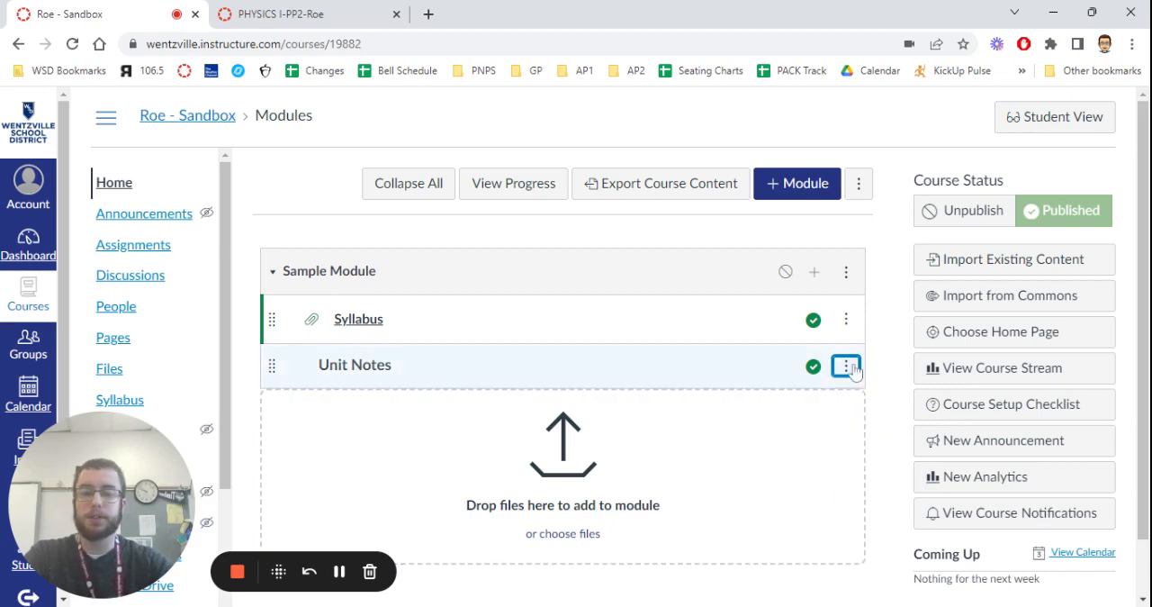
pyautogui.click(846, 365)
pyautogui.click(824, 493)
pyautogui.click(846, 366)
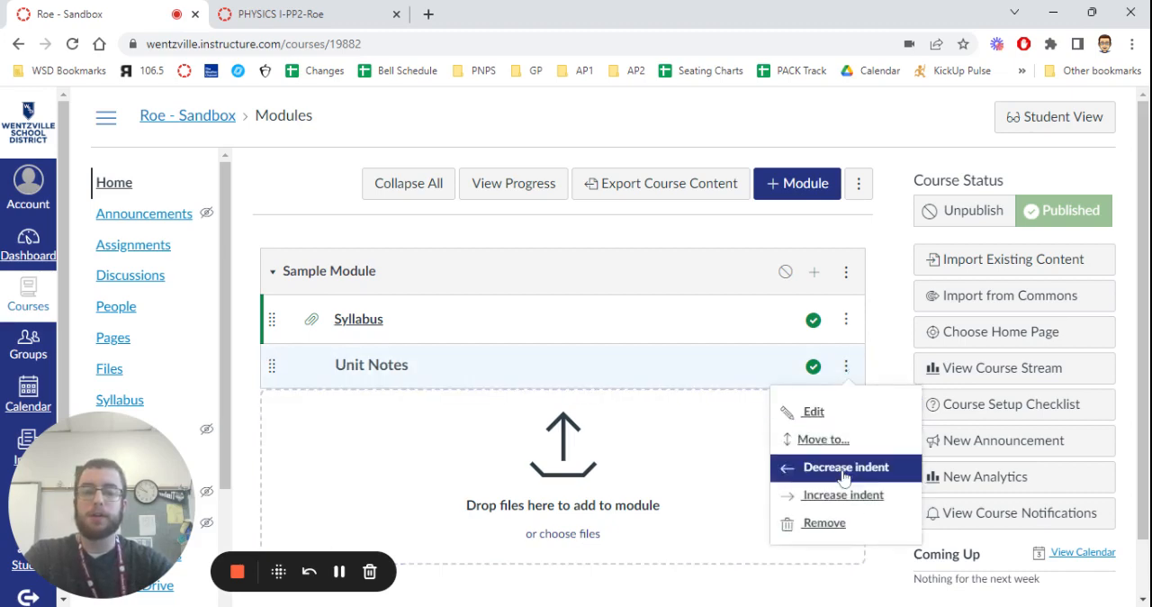
pyautogui.click(828, 493)
pyautogui.click(846, 366)
pyautogui.click(823, 494)
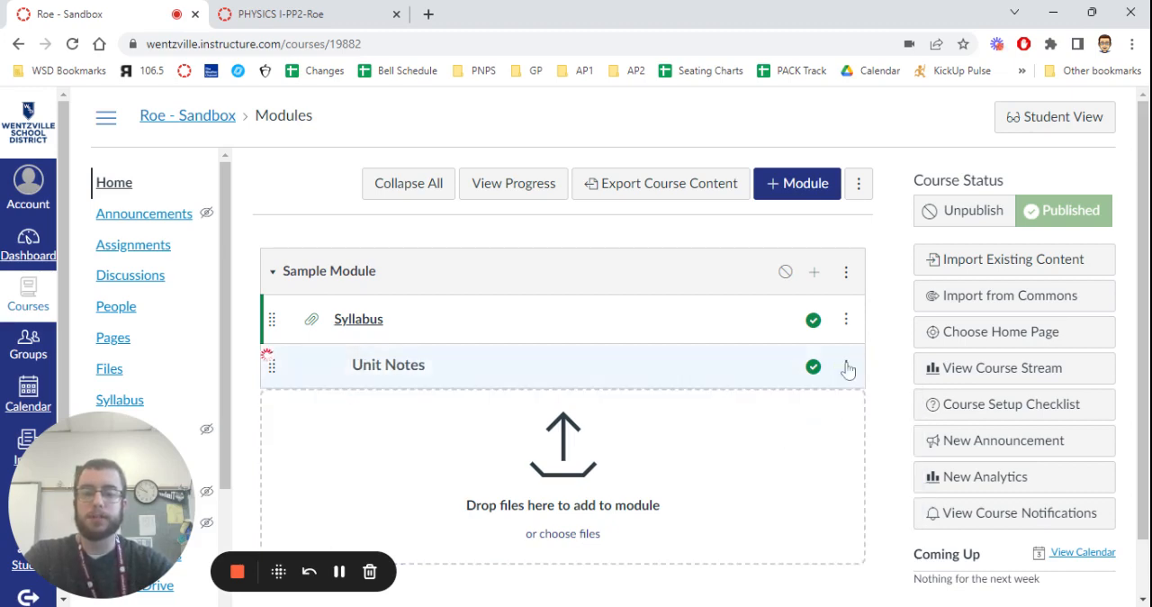
pyautogui.click(846, 365)
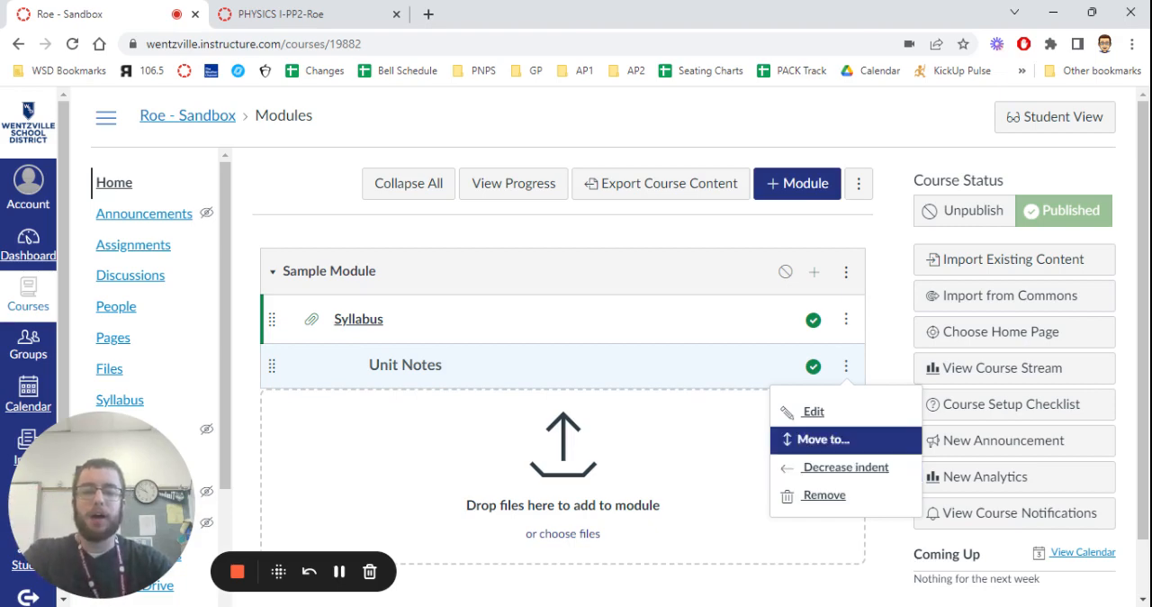
pyautogui.click(837, 467)
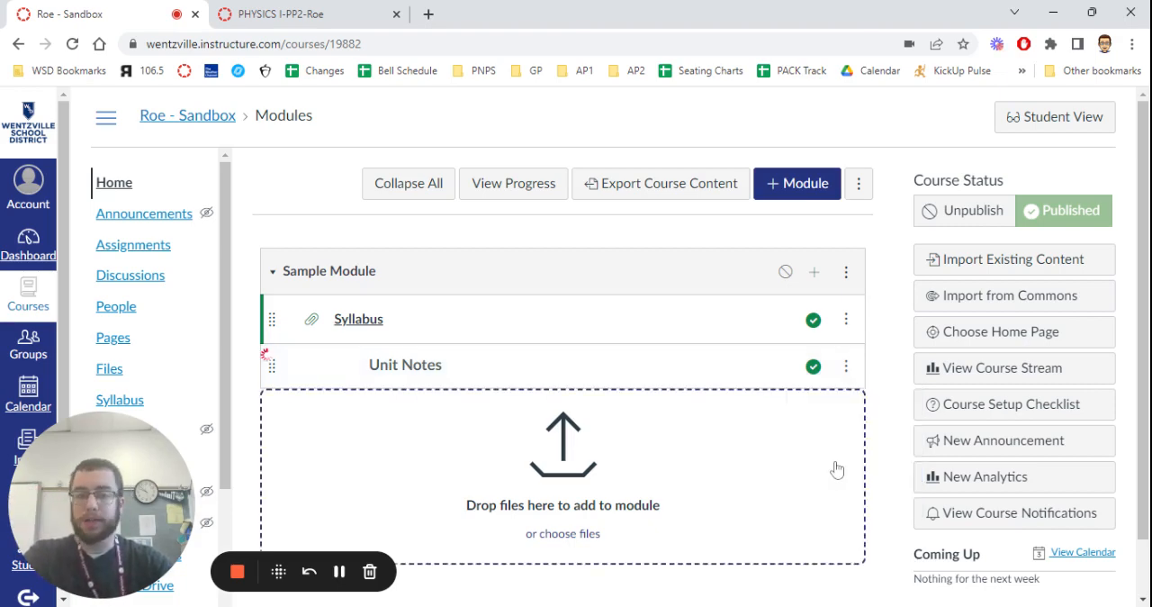
# Set the Unit Notes header's indent to Don't Indent in its item details and save.
pyautogui.click(846, 365)
pyautogui.click(842, 413)
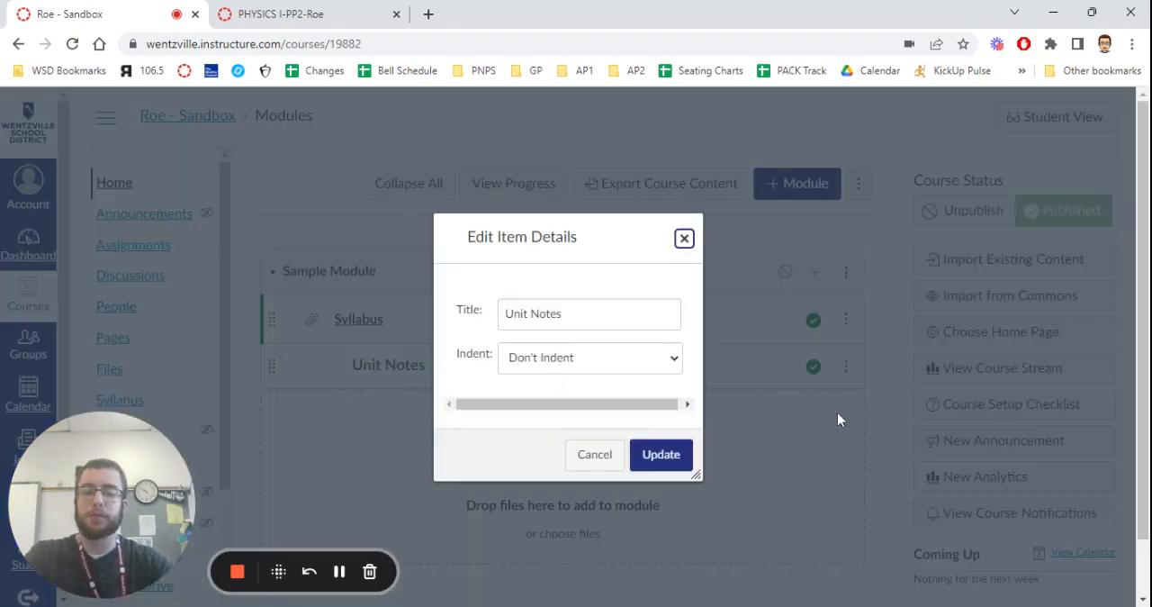
pyautogui.click(667, 363)
pyautogui.click(633, 384)
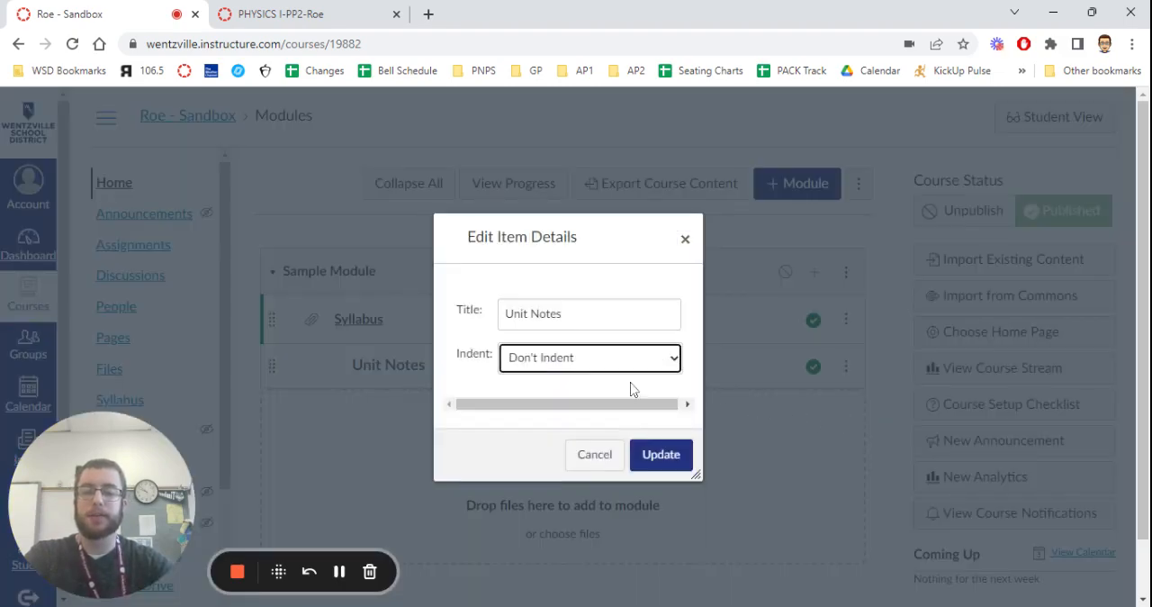
pyautogui.click(662, 457)
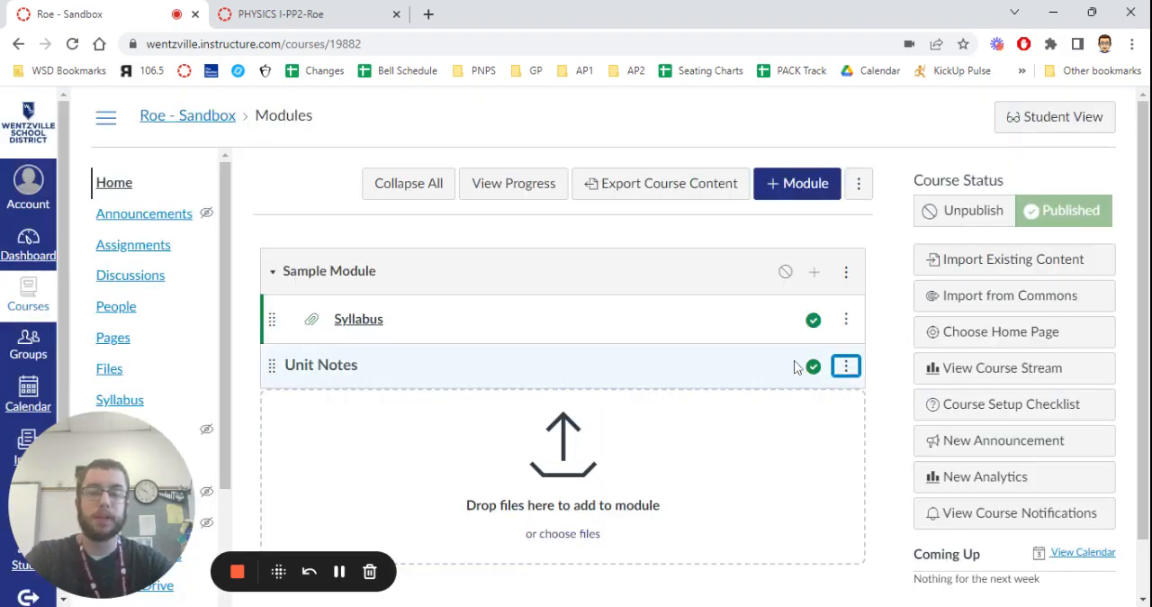
pyautogui.click(846, 366)
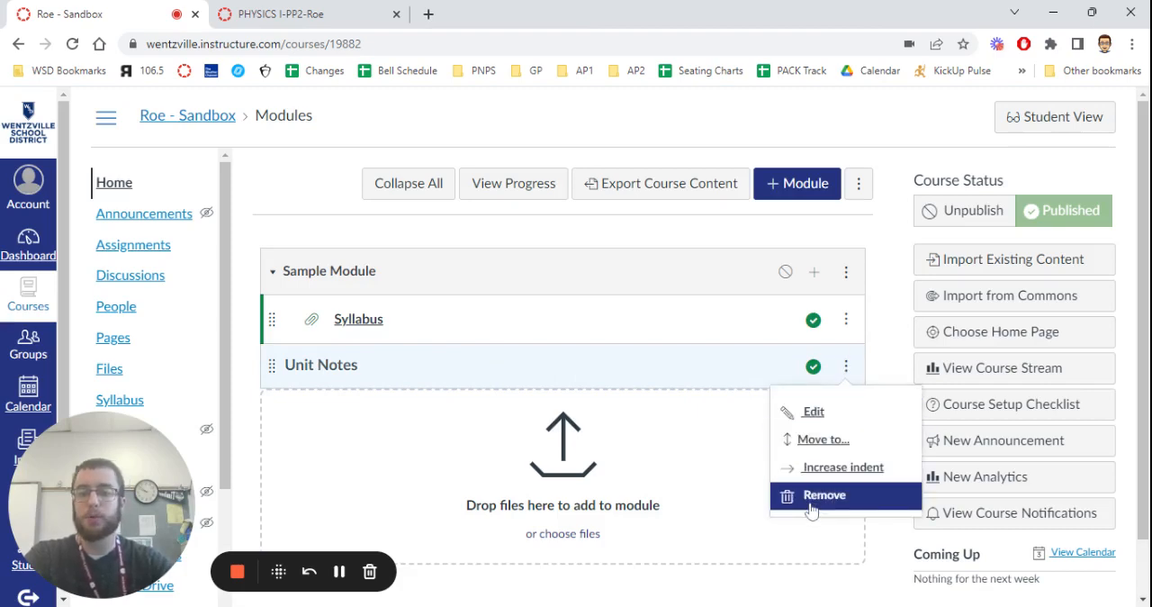
pyautogui.click(846, 318)
pyautogui.click(846, 319)
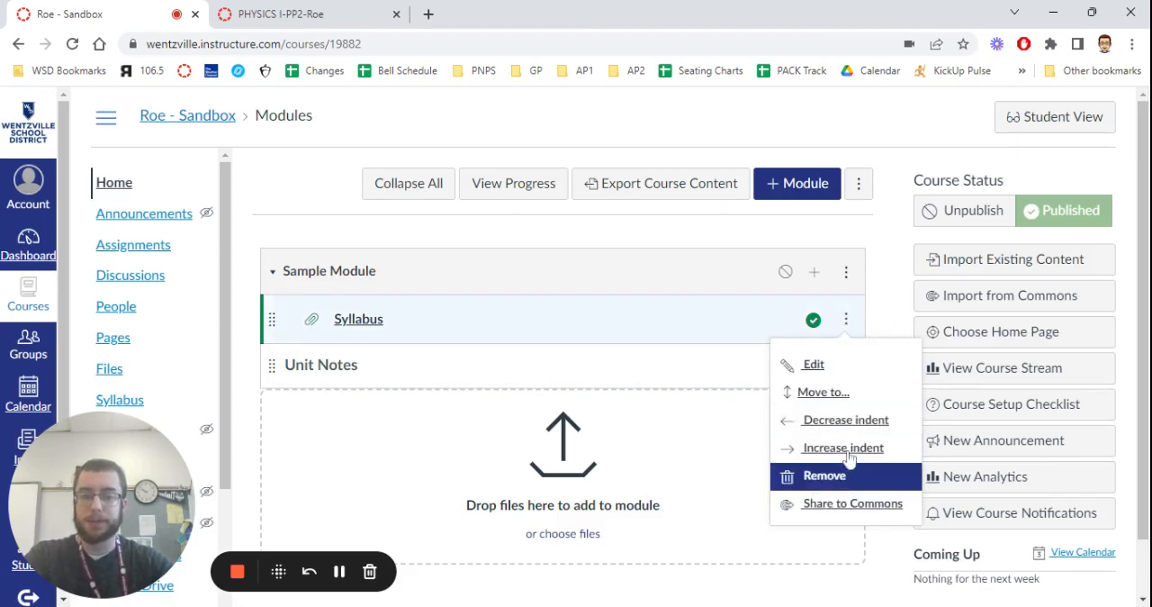
# Move the Syllabus item after Unit Notes within Sample Module and reorder it back above Unit Notes.
pyautogui.click(815, 394)
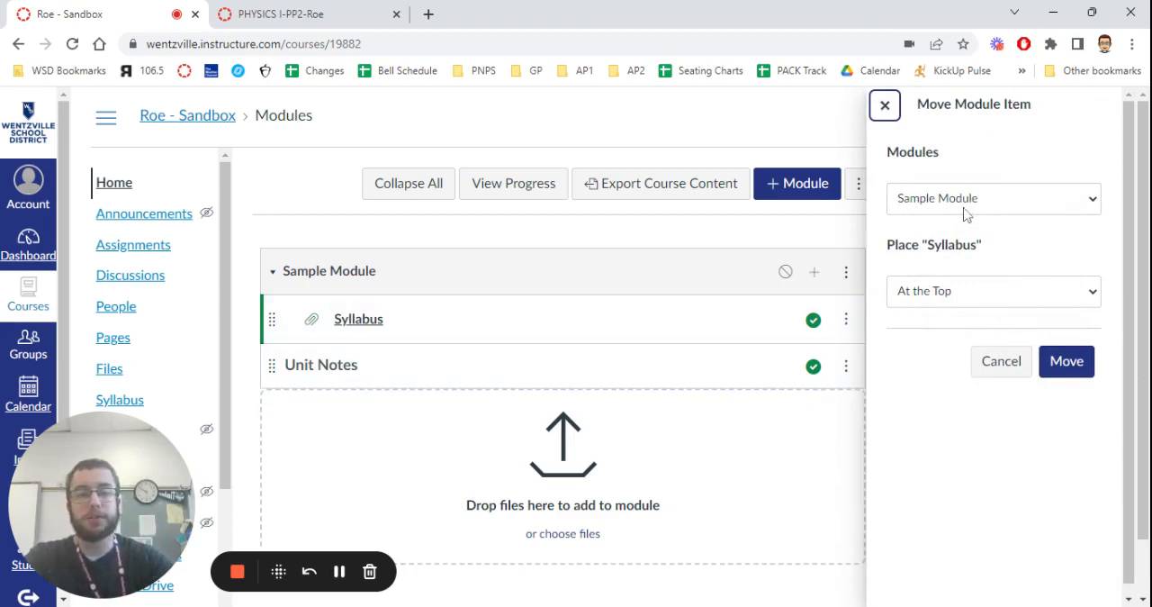
pyautogui.click(1075, 199)
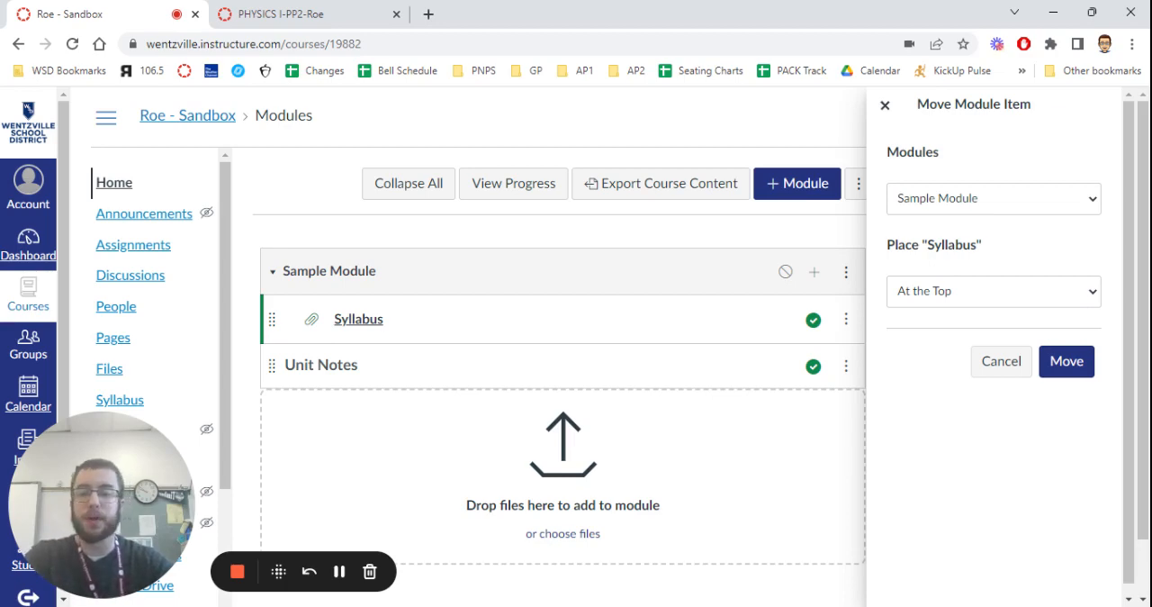
pyautogui.click(927, 346)
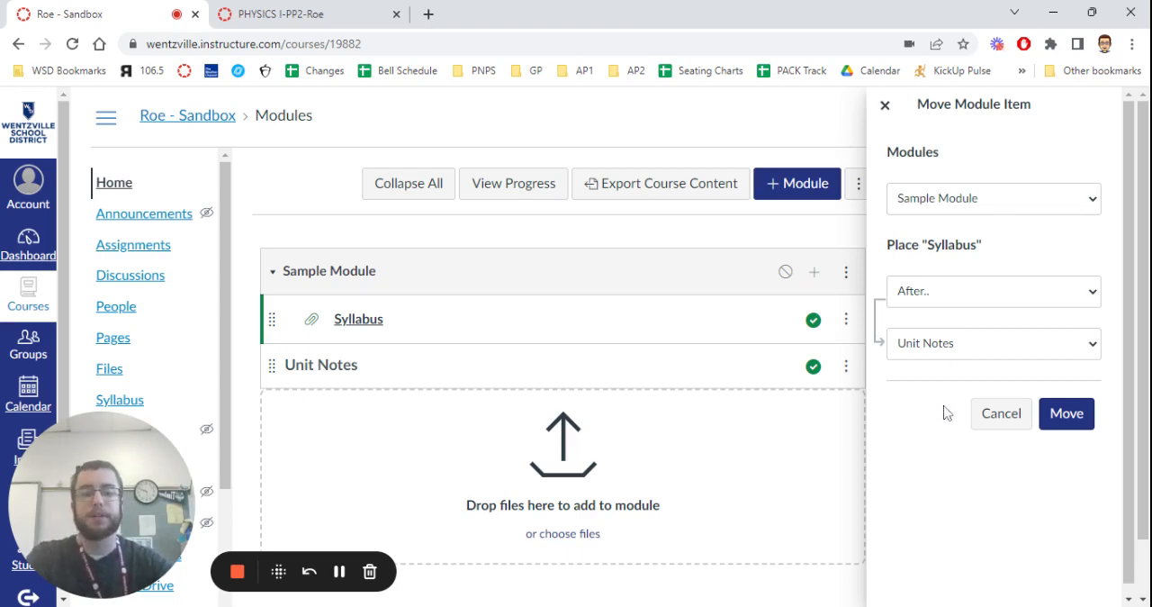
pyautogui.click(1066, 413)
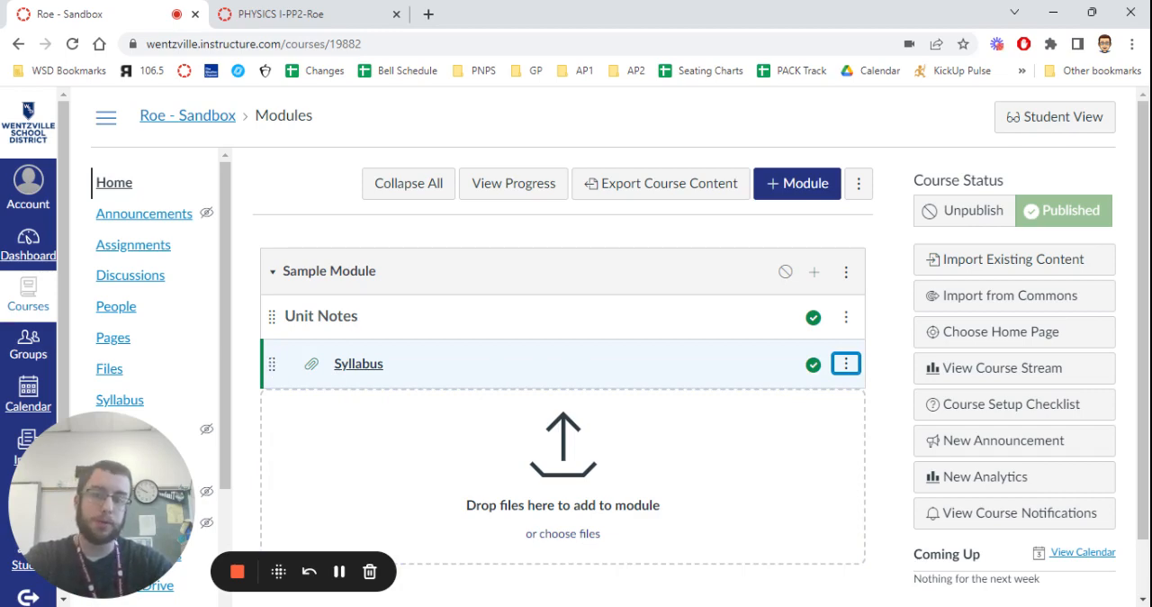
pyautogui.moveTo(271, 363); pyautogui.dragTo(274, 317)
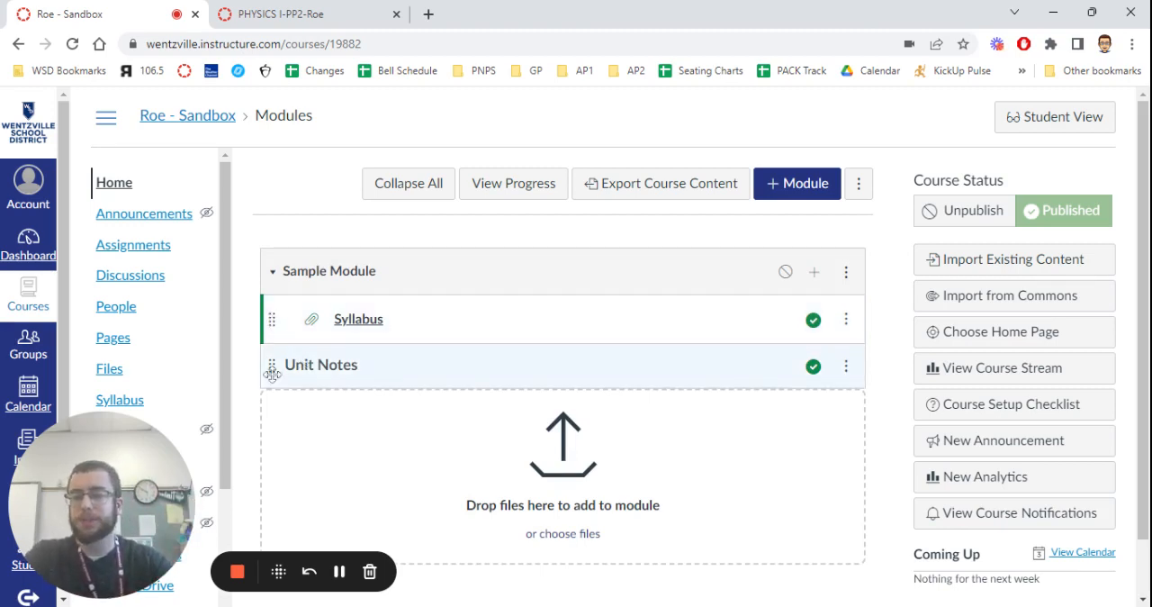
pyautogui.click(814, 271)
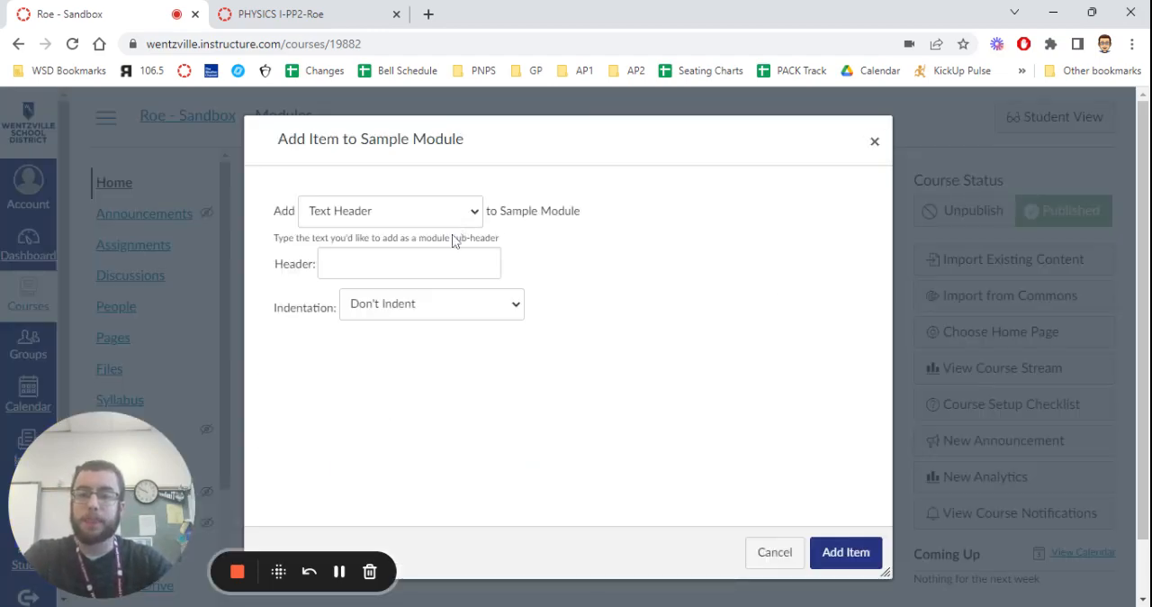
pyautogui.click(400, 331)
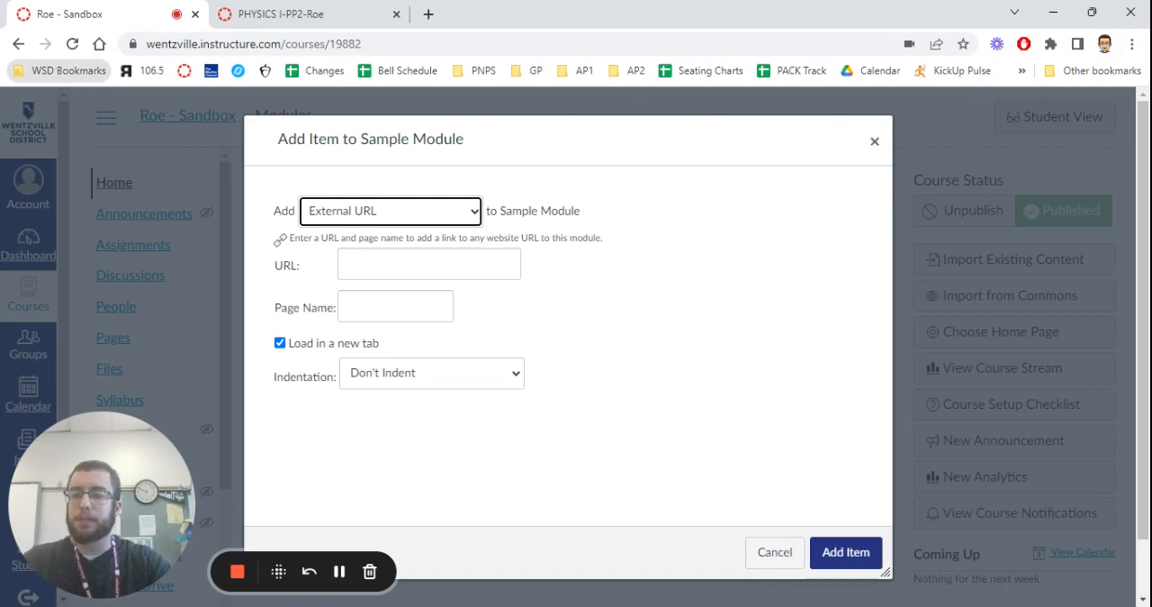
pyautogui.click(381, 265)
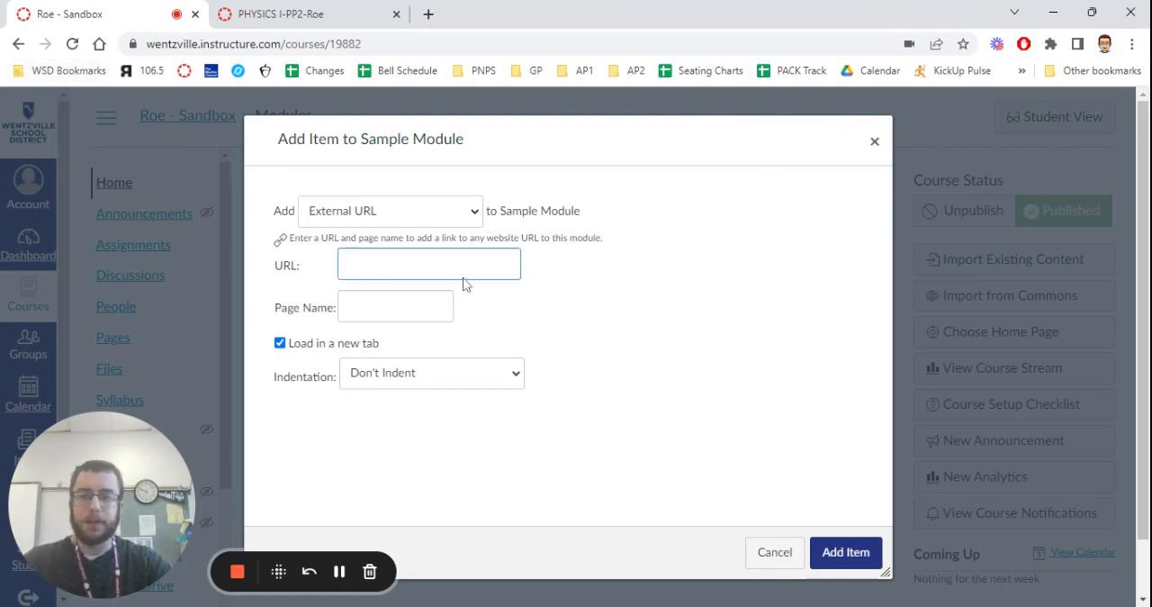
pyautogui.write('http://wentzville.k12.mo.us/')
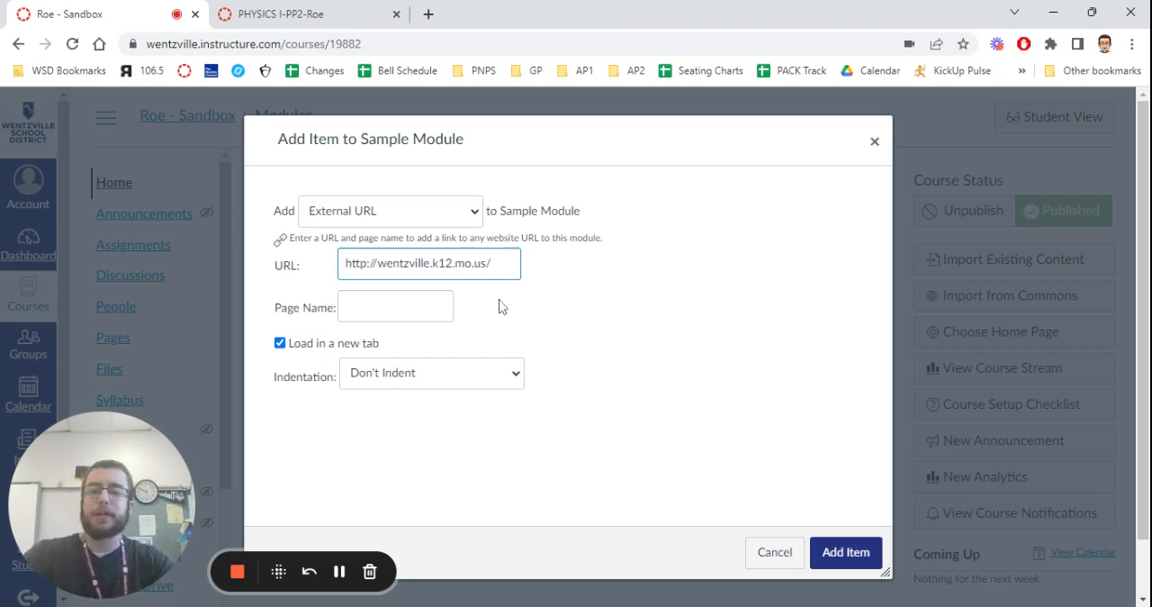
pyautogui.click(420, 310)
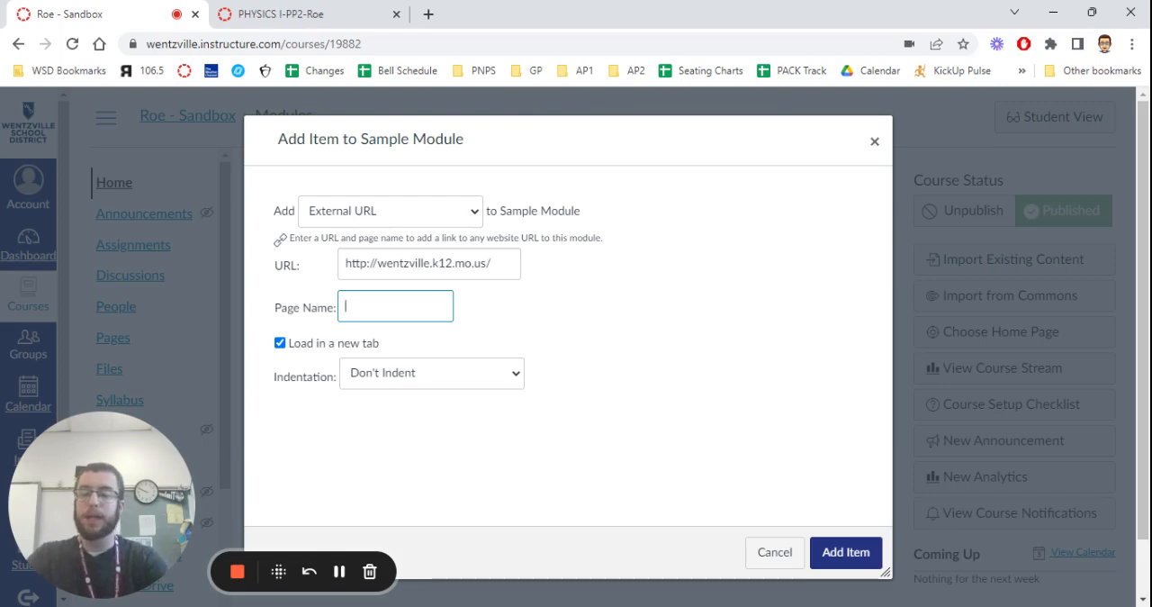
pyautogui.write('Wentzvill')
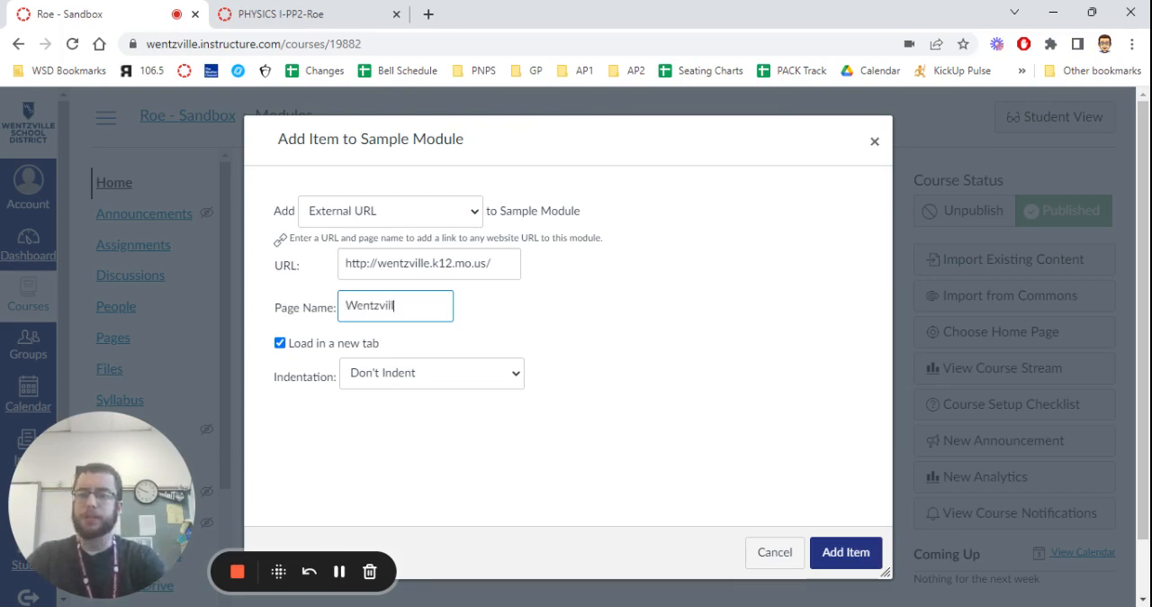
pyautogui.write('e Website')
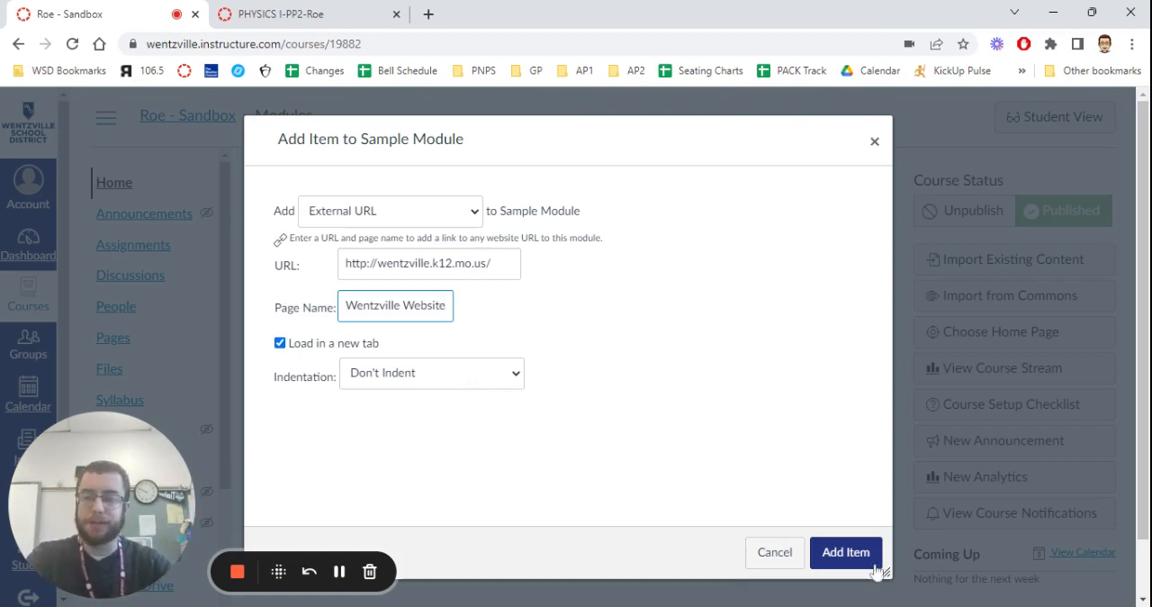
pyautogui.click(837, 551)
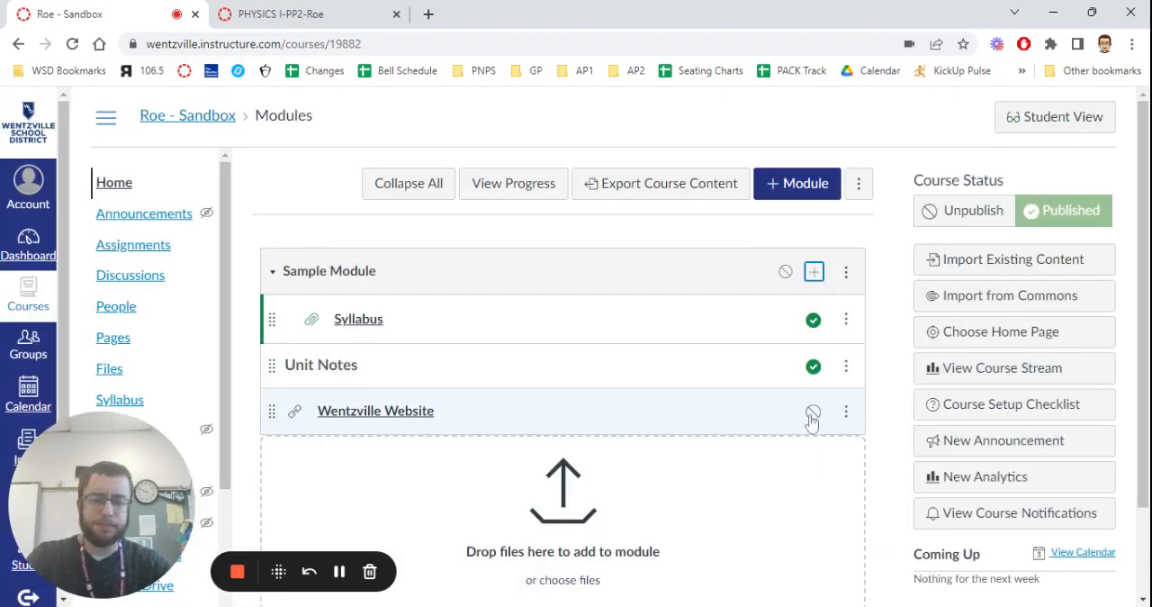
pyautogui.click(813, 414)
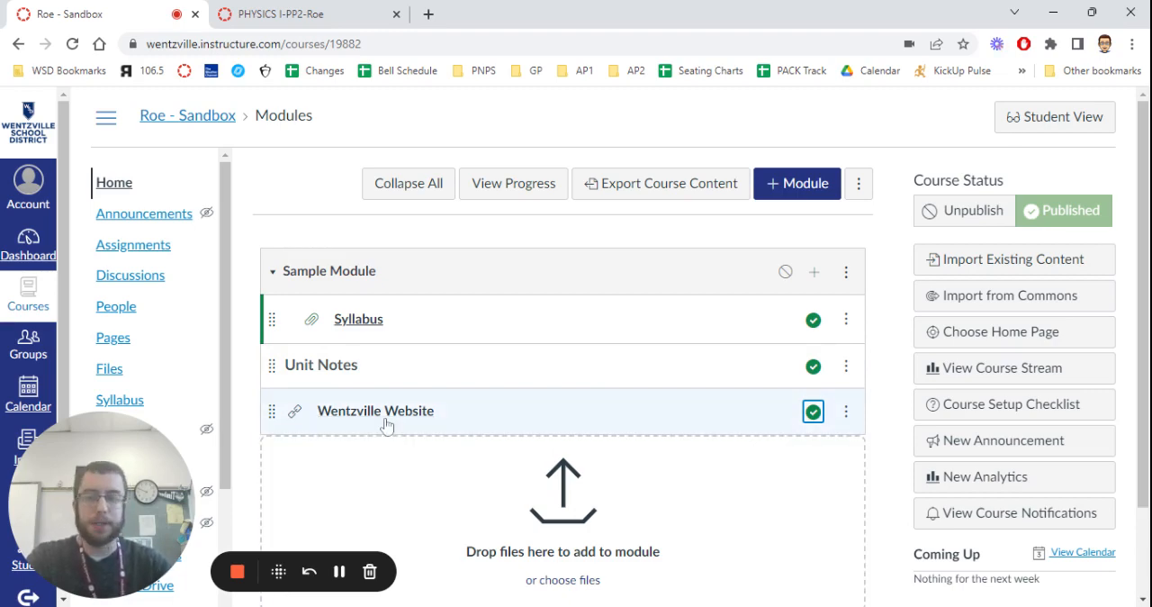
# Start a new External Tool item for Sample Module using the Google Drive tool that pulls documents into Canvas.
pyautogui.click(815, 274)
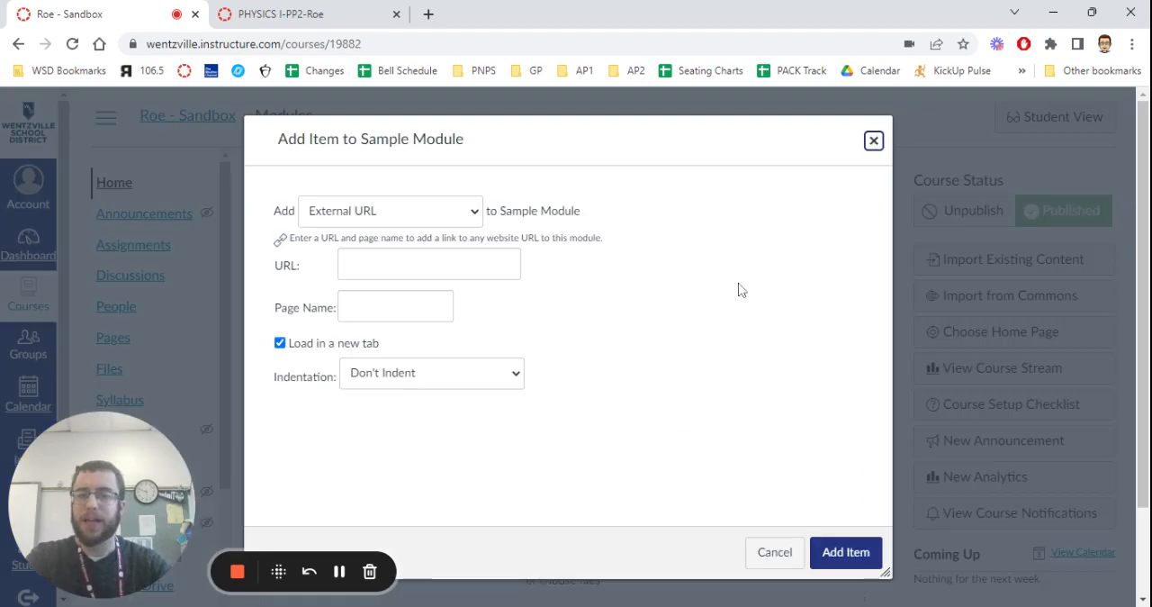
pyautogui.click(423, 211)
pyautogui.click(427, 342)
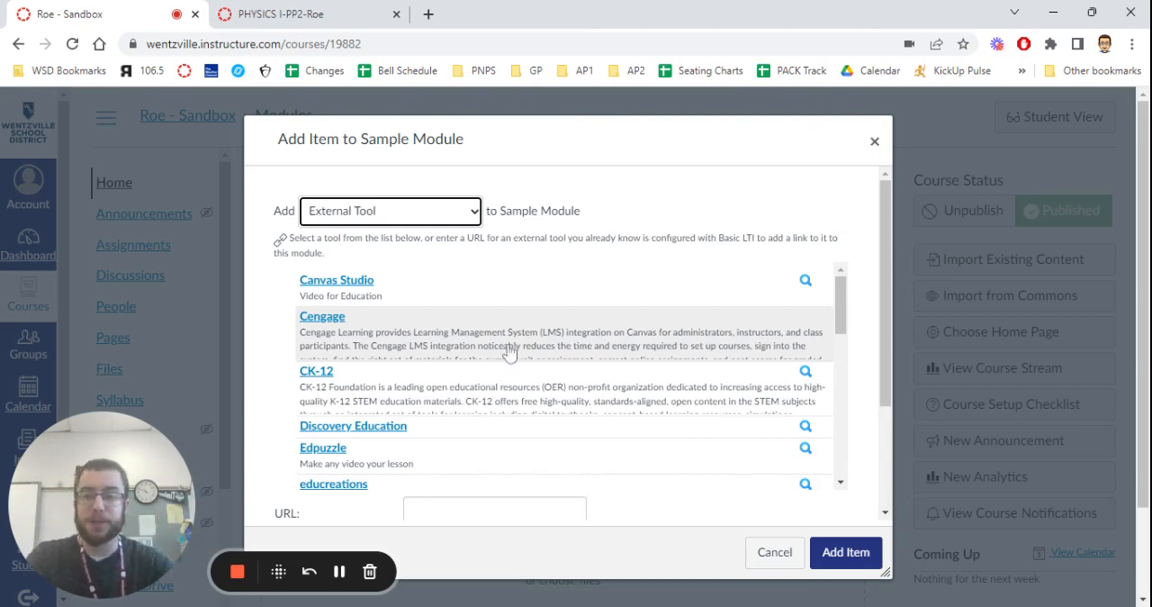
pyautogui.scroll(-1, 607, 326)
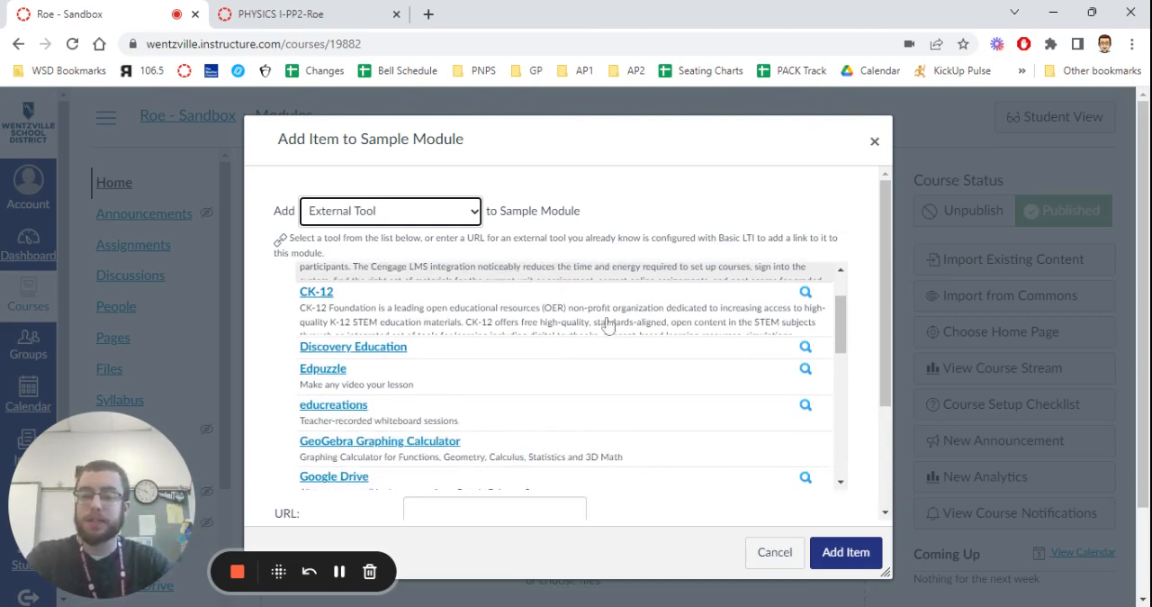
pyautogui.scroll(-2, 599, 348)
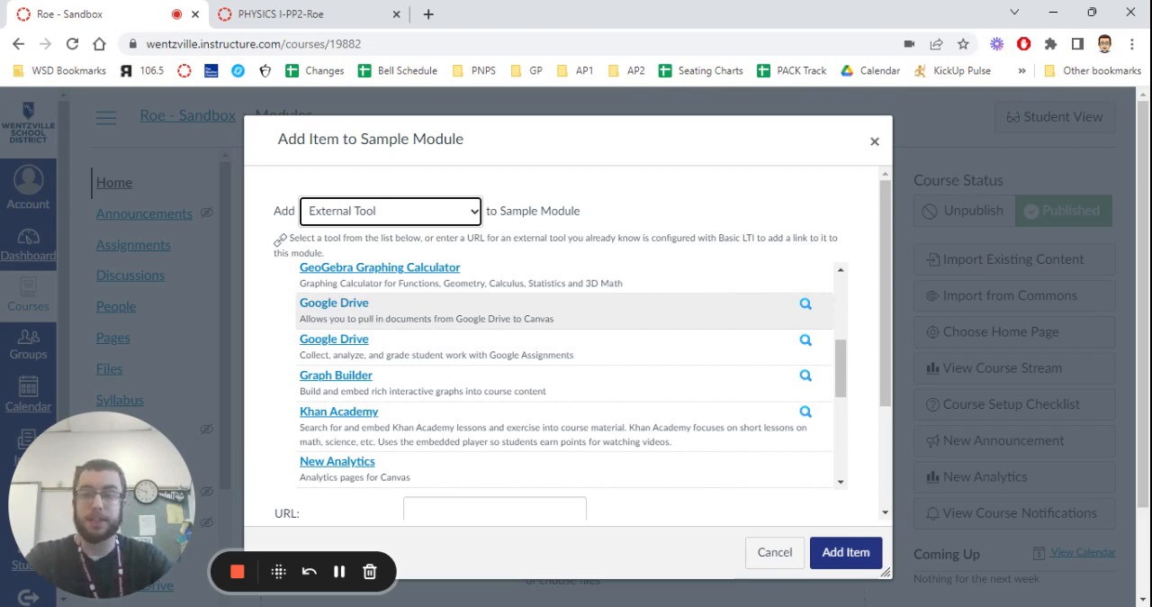
pyautogui.click(342, 306)
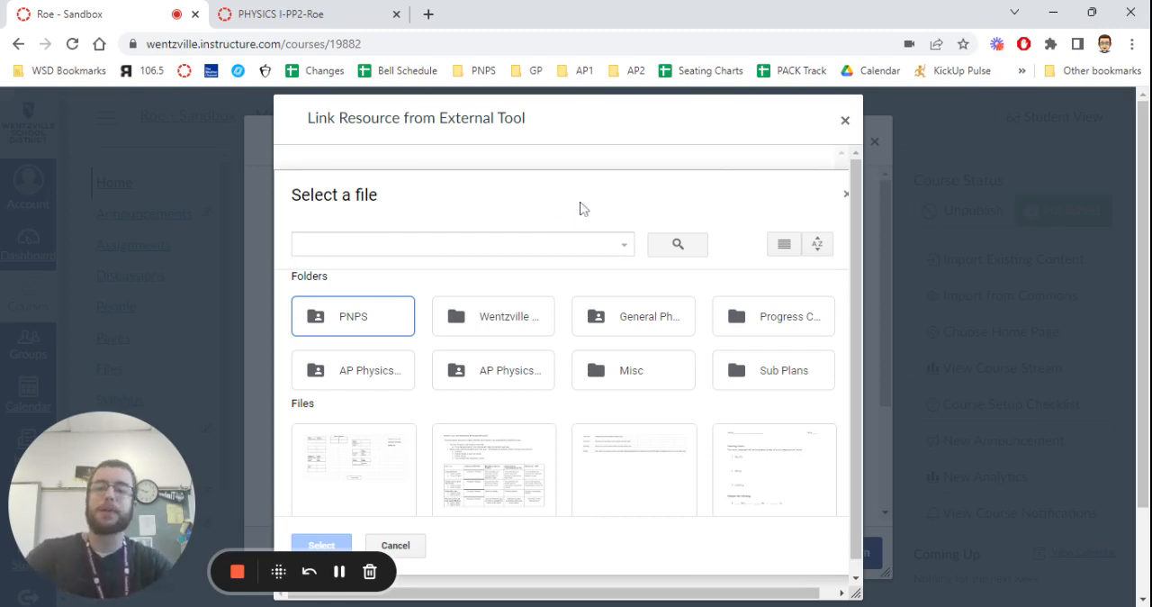
# Select the Seating Charts spreadsheet, the first listed file, as the Google Drive resource to link.
pyautogui.scroll(-3, 549, 279)
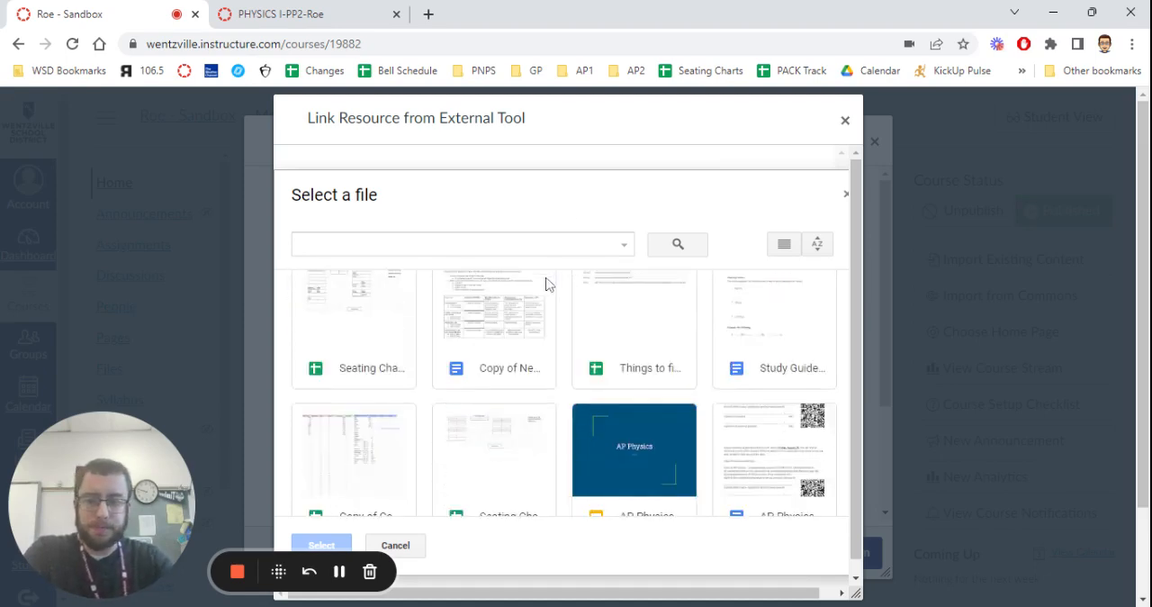
pyautogui.scroll(3, 546, 284)
pyautogui.scroll(-1, 594, 315)
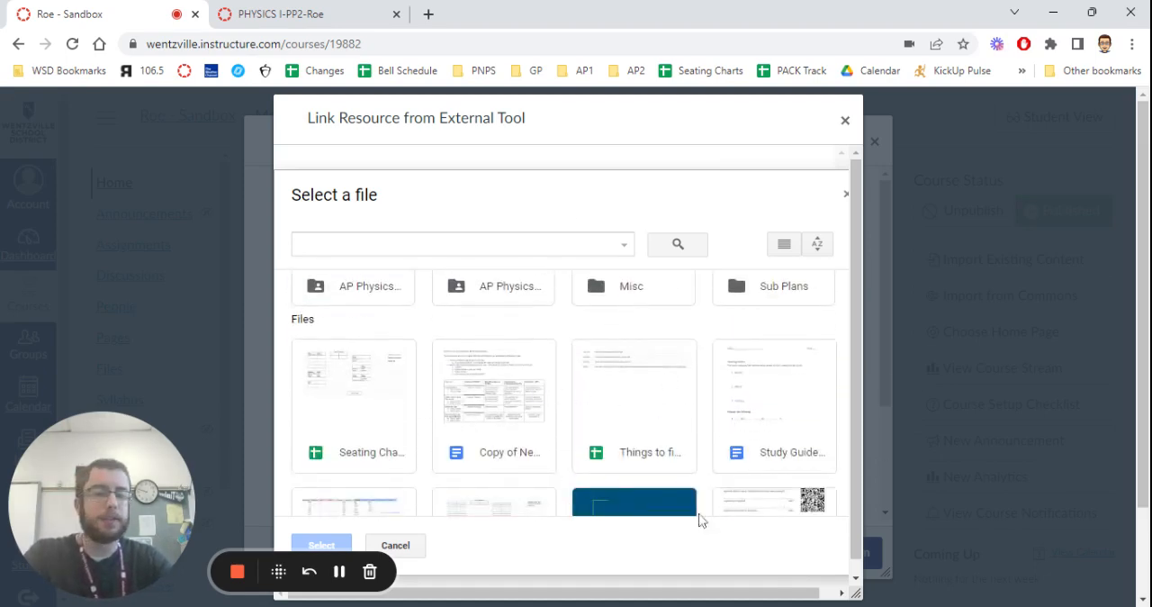
pyautogui.click(378, 415)
pyautogui.scroll(1, 379, 414)
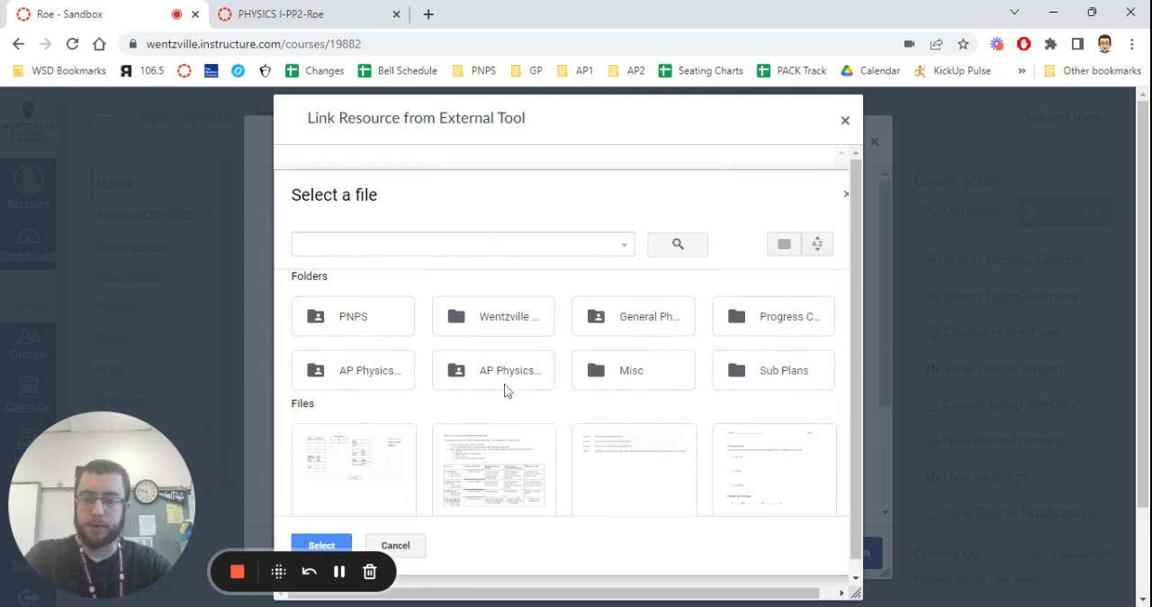
pyautogui.scroll(-1, 505, 390)
pyautogui.scroll(-3, 505, 391)
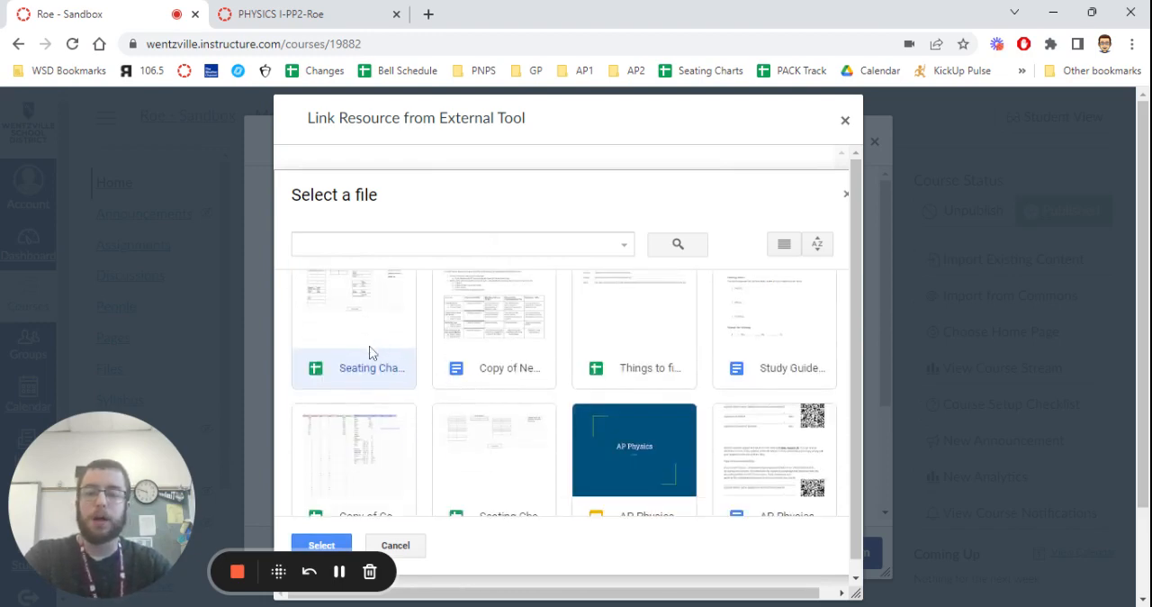
pyautogui.click(321, 546)
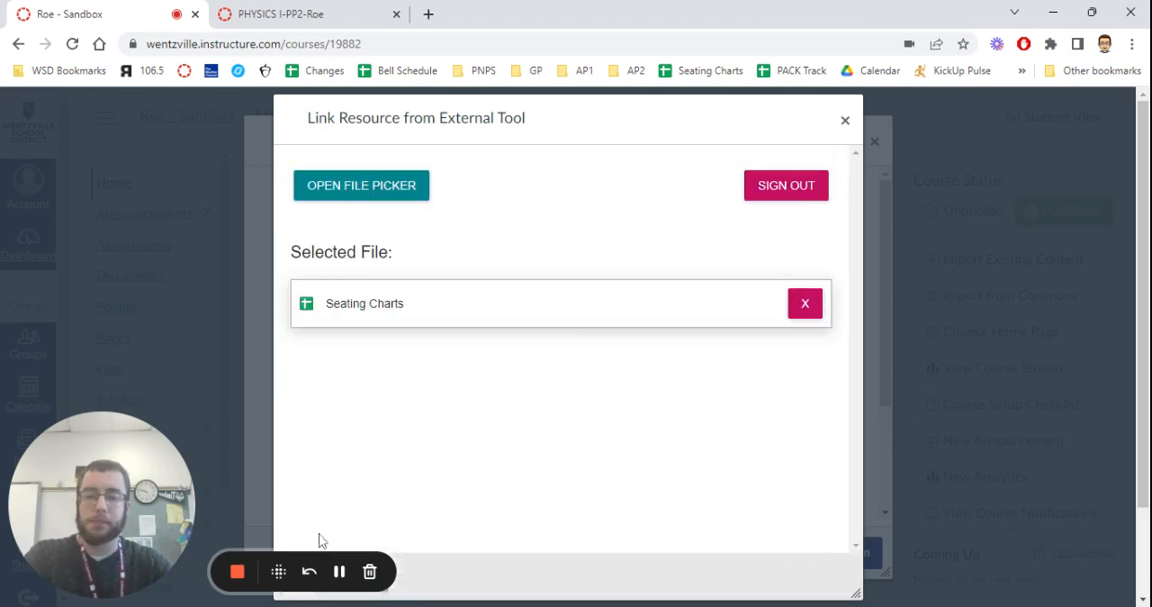
# Submit the Seating Charts file, add it to Sample Module, and publish both the new item and the module.
pyautogui.scroll(-2, 533, 283)
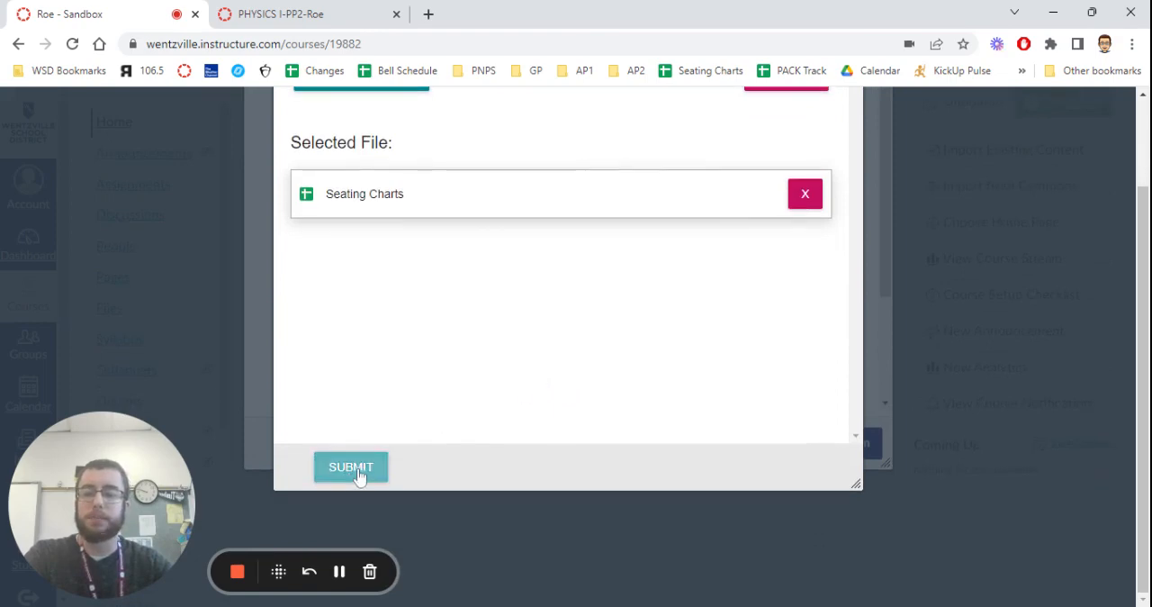
pyautogui.click(358, 472)
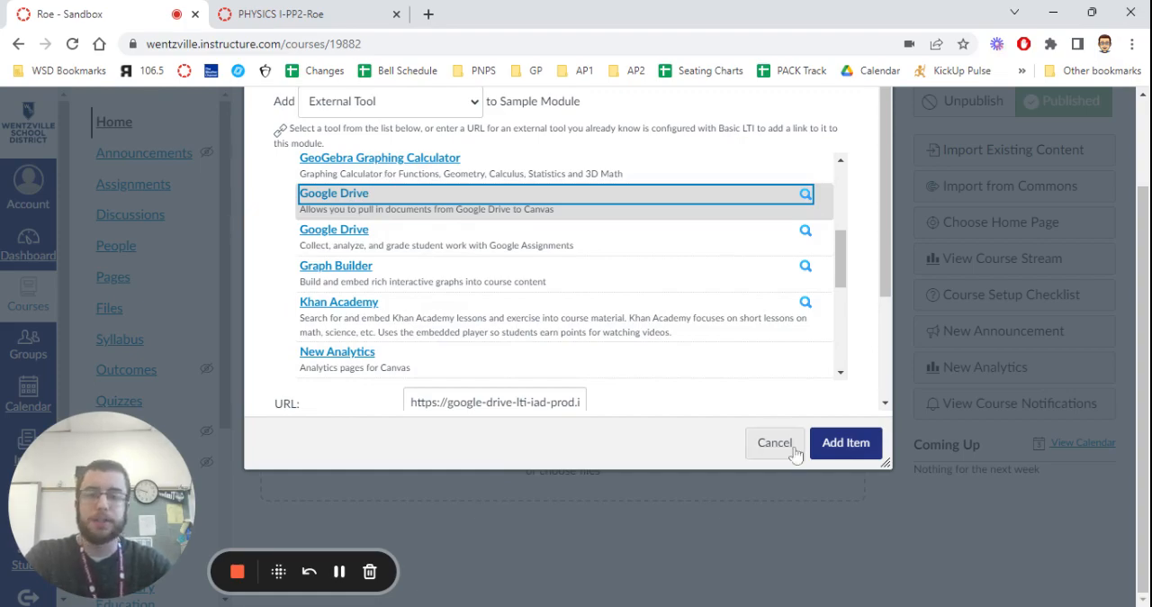
pyautogui.click(845, 444)
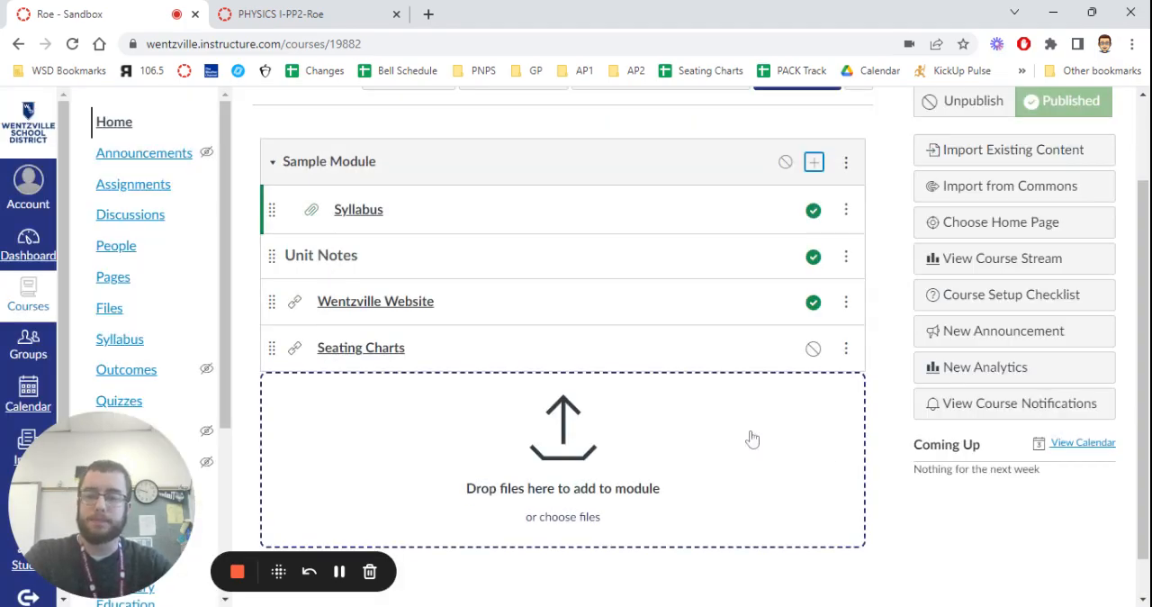
pyautogui.click(815, 351)
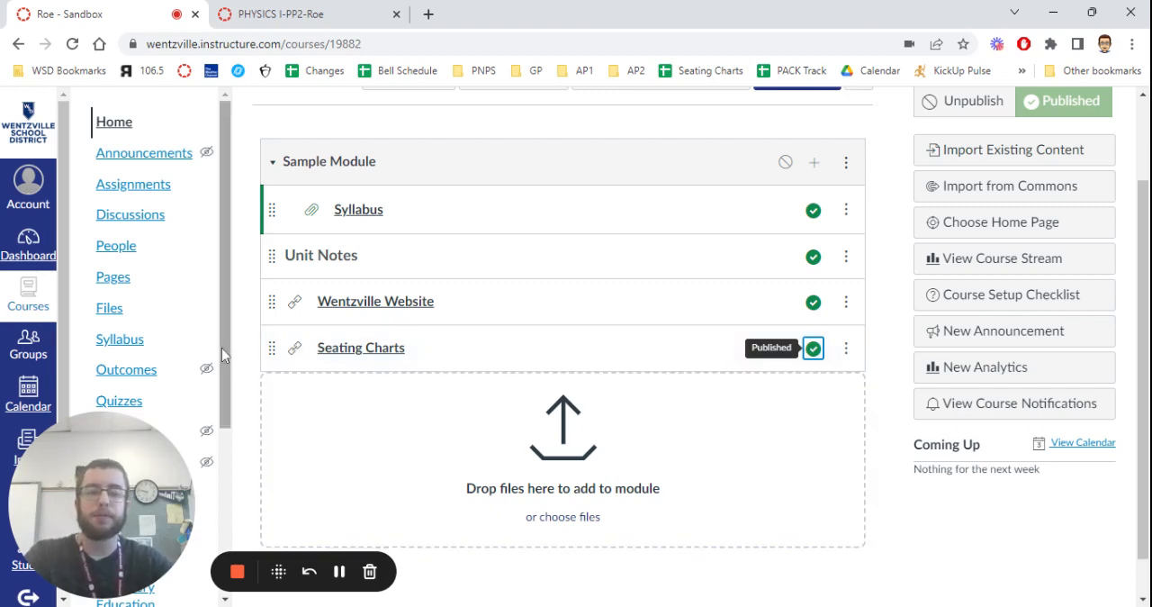
pyautogui.click(785, 164)
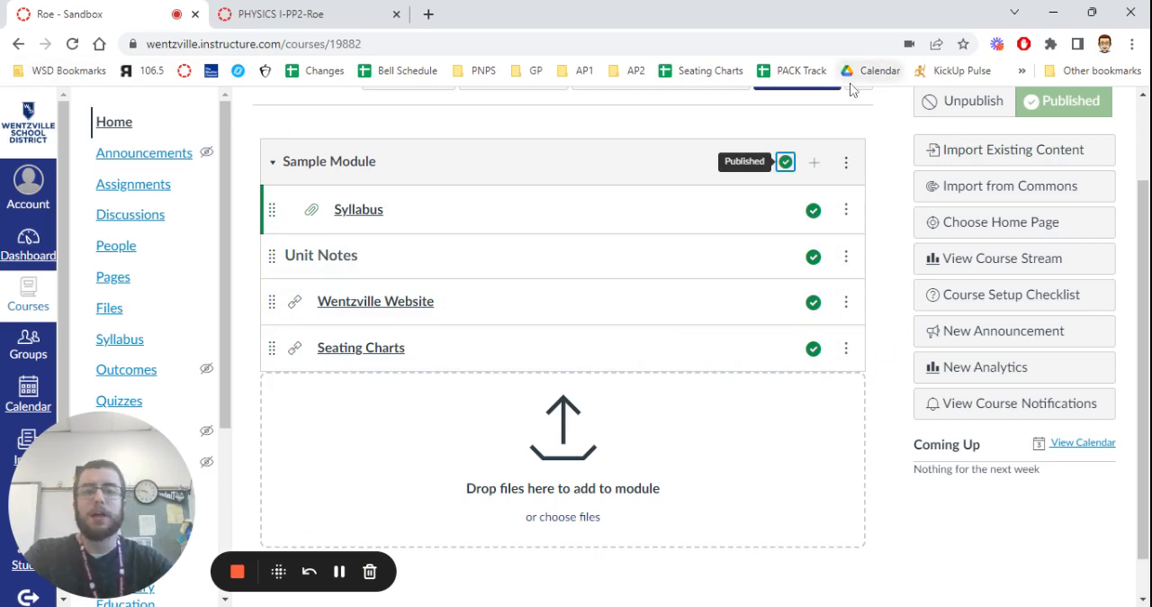
pyautogui.click(848, 163)
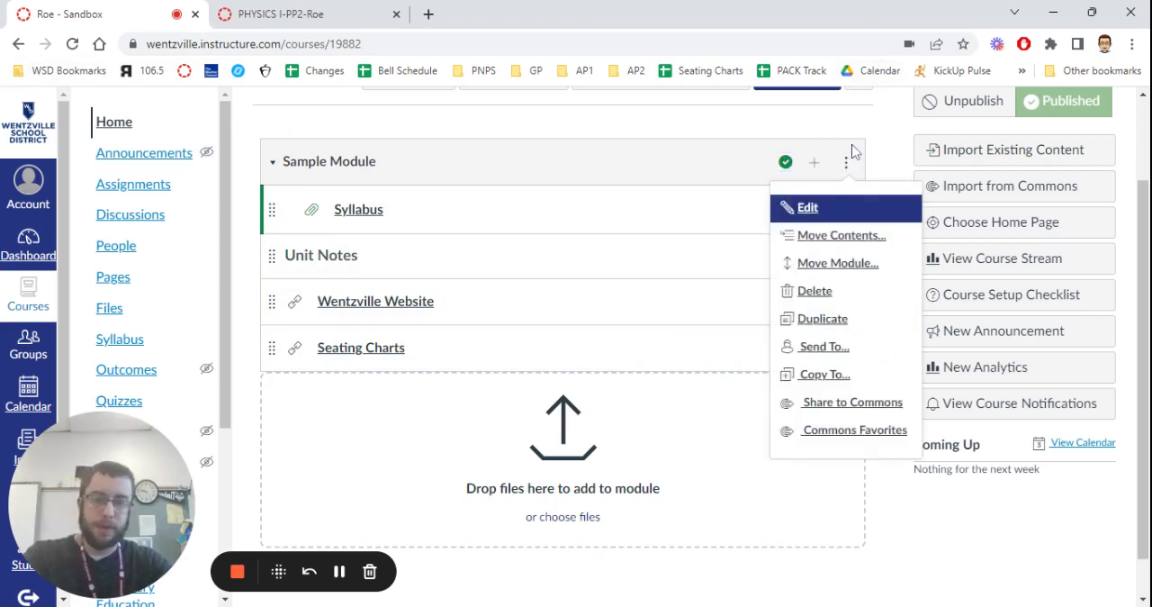
pyautogui.click(828, 237)
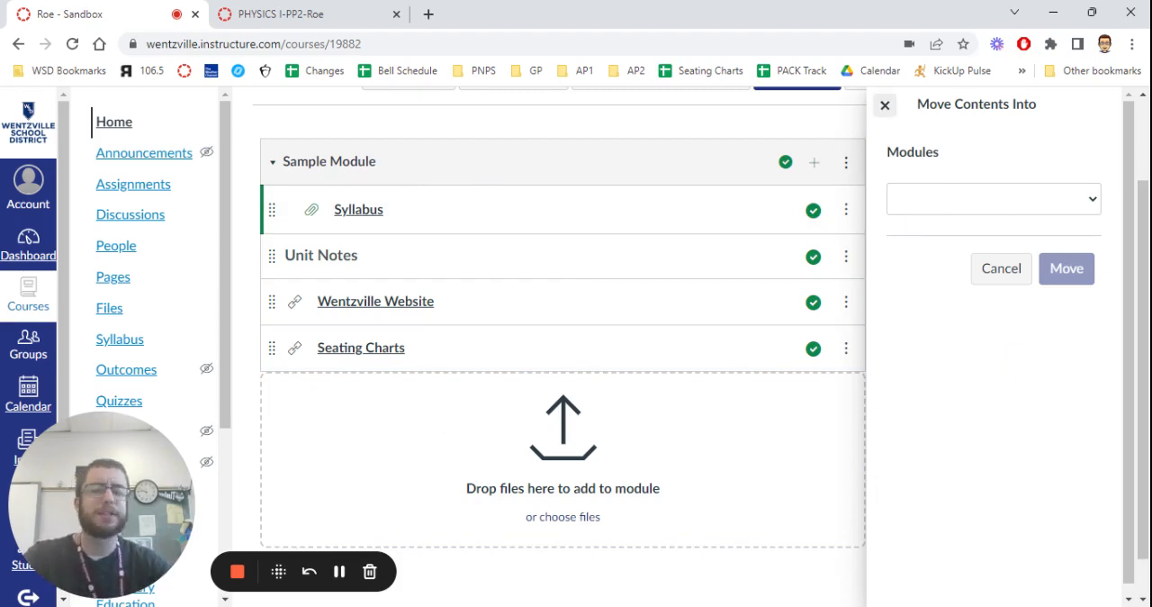
pyautogui.click(885, 106)
# Duplicate Sample Module and review the items and publish states of its copy.
pyautogui.click(846, 164)
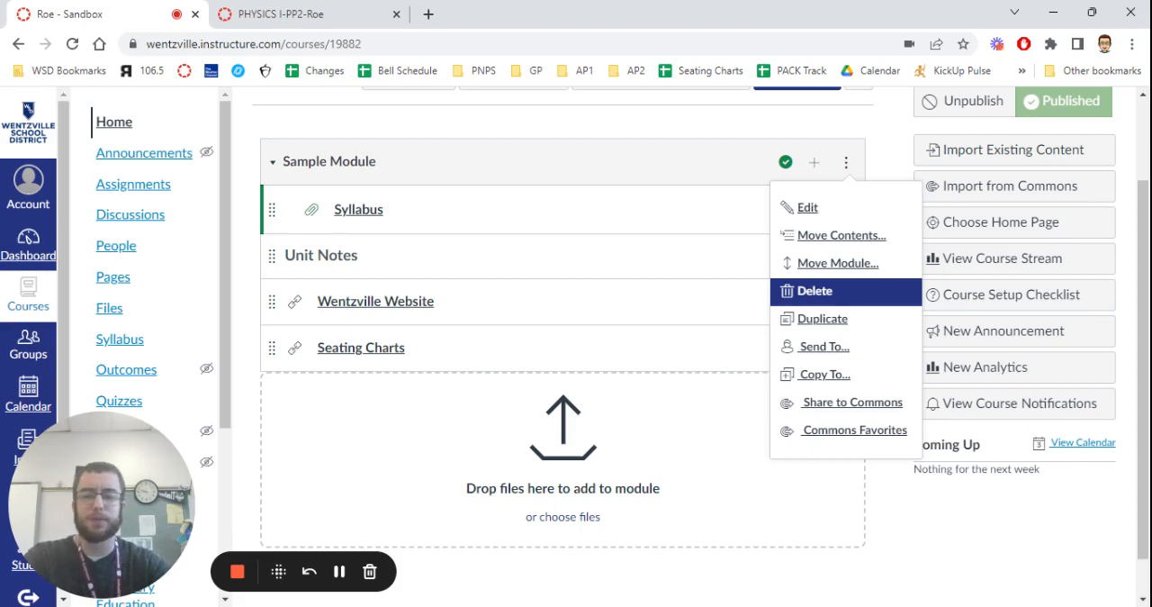
pyautogui.click(835, 320)
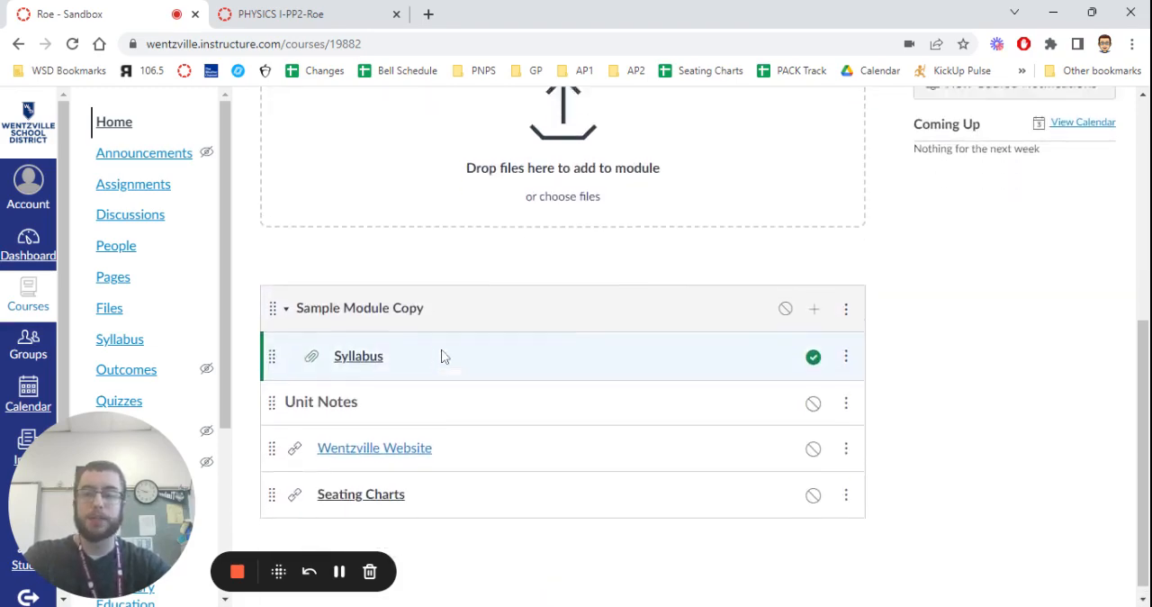
pyautogui.scroll(4, 439, 351)
pyautogui.scroll(-4, 441, 340)
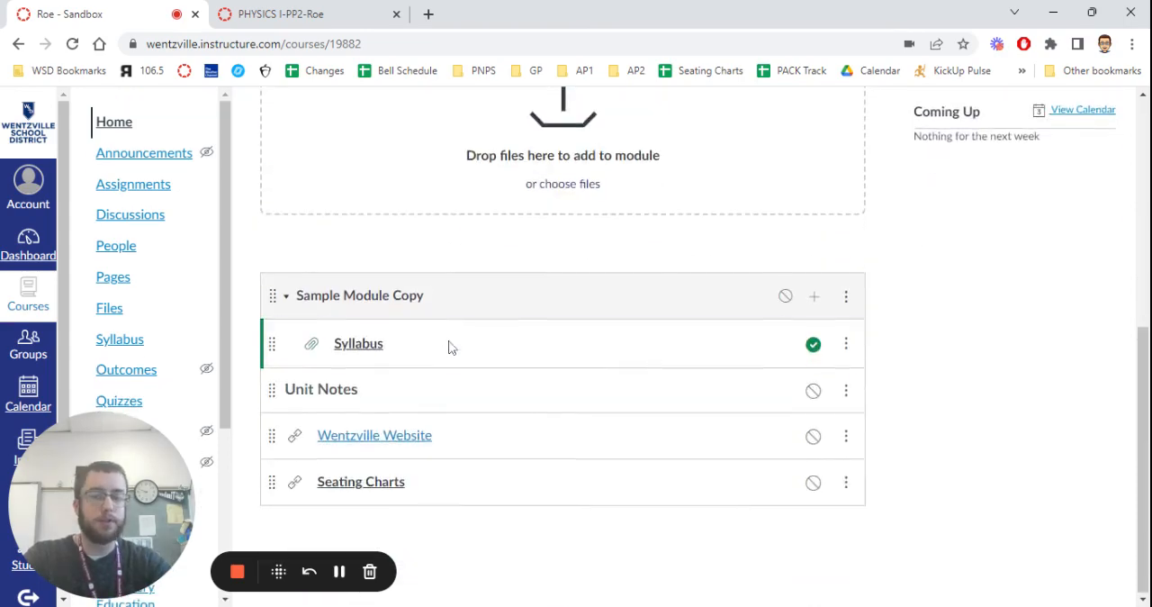
pyautogui.scroll(5, 463, 442)
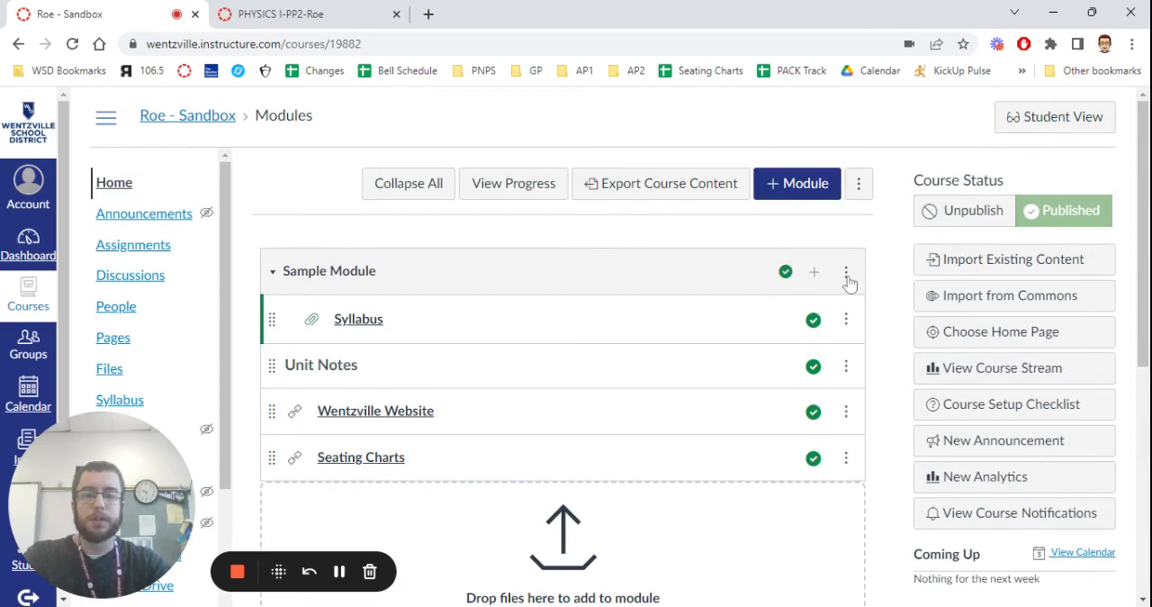
# Look up possible recipients for sending Sample Module to another teacher by searching a partial name, and cancel without sending.
pyautogui.click(846, 273)
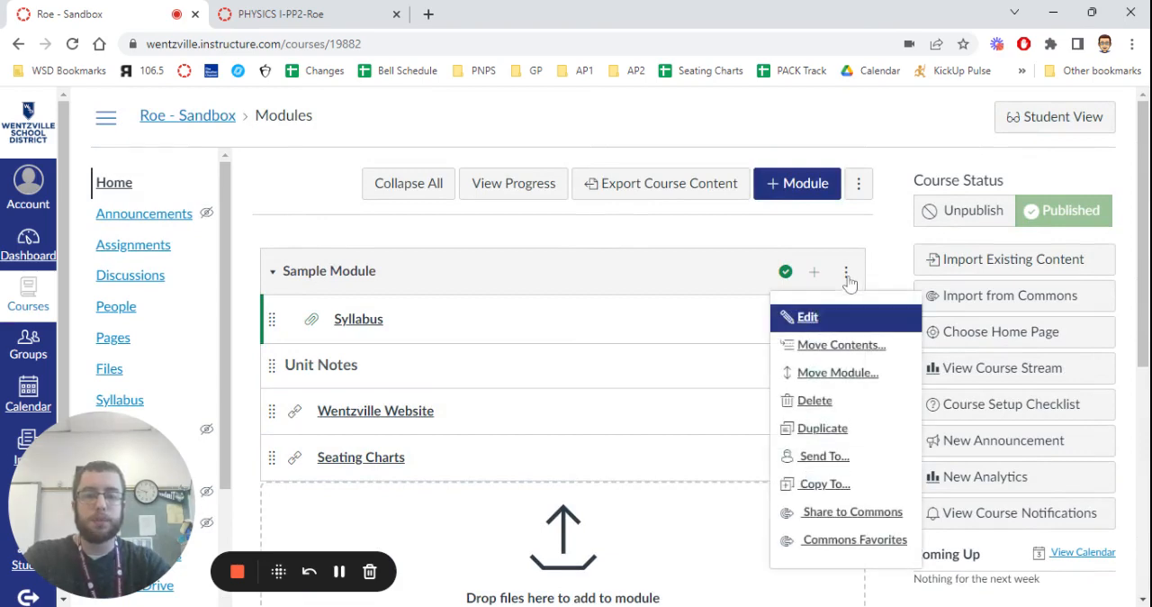
pyautogui.click(841, 466)
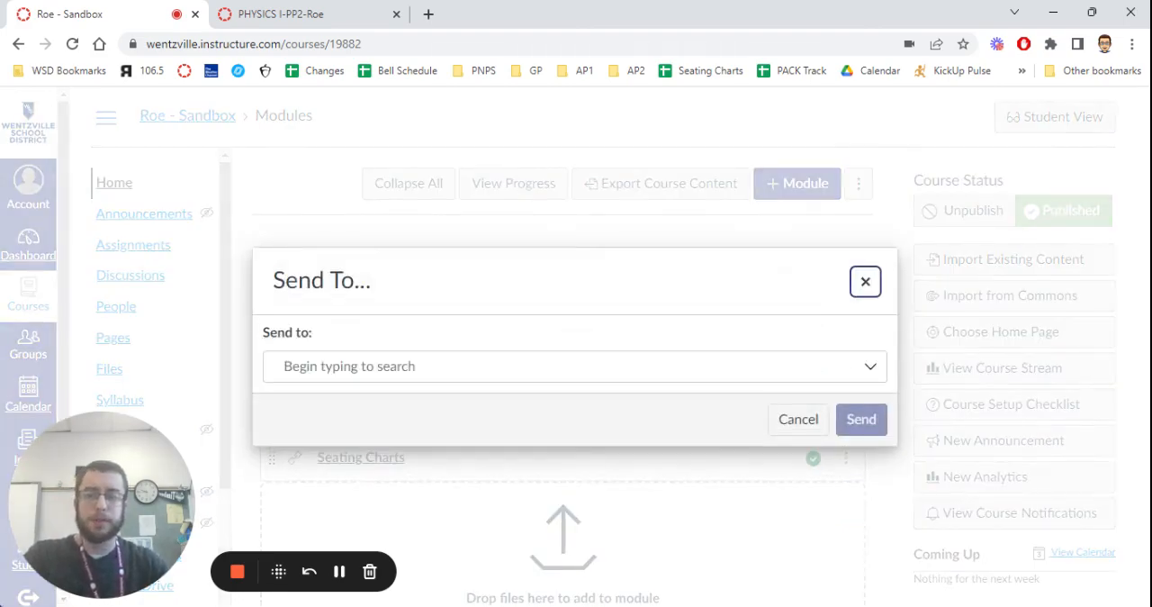
pyautogui.click(636, 364)
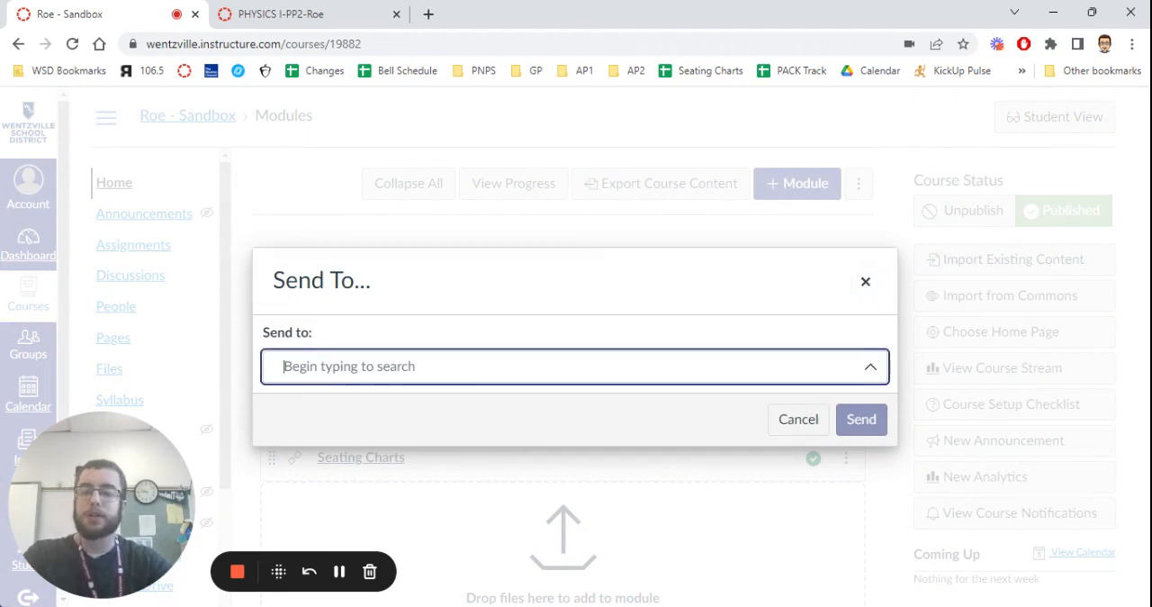
pyautogui.write('davi')
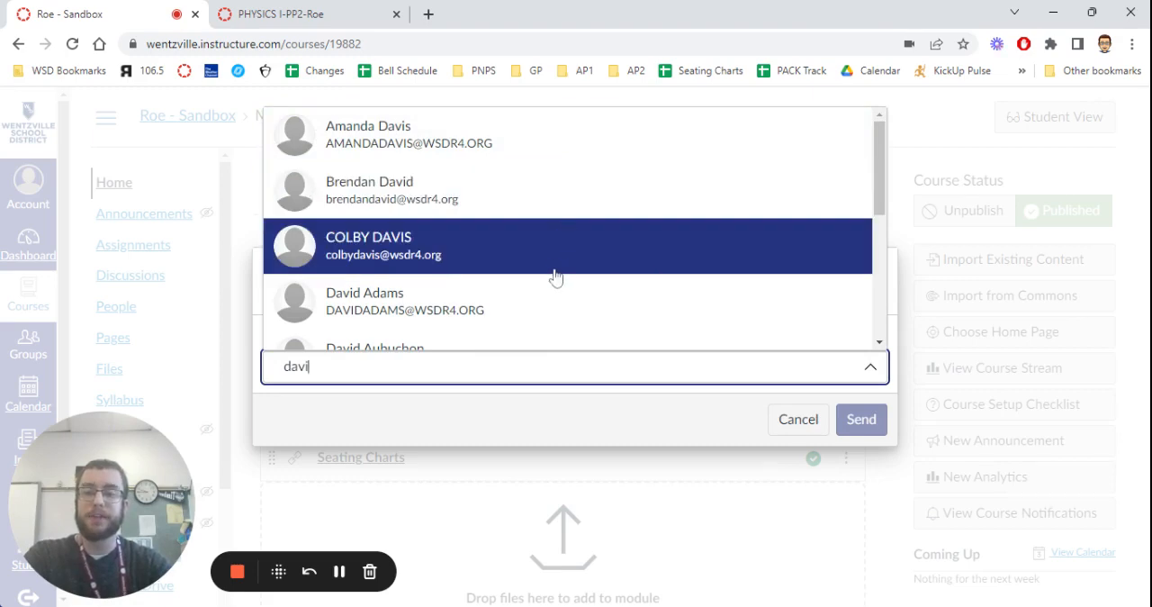
pyautogui.scroll(-2, 563, 254)
pyautogui.scroll(2, 564, 257)
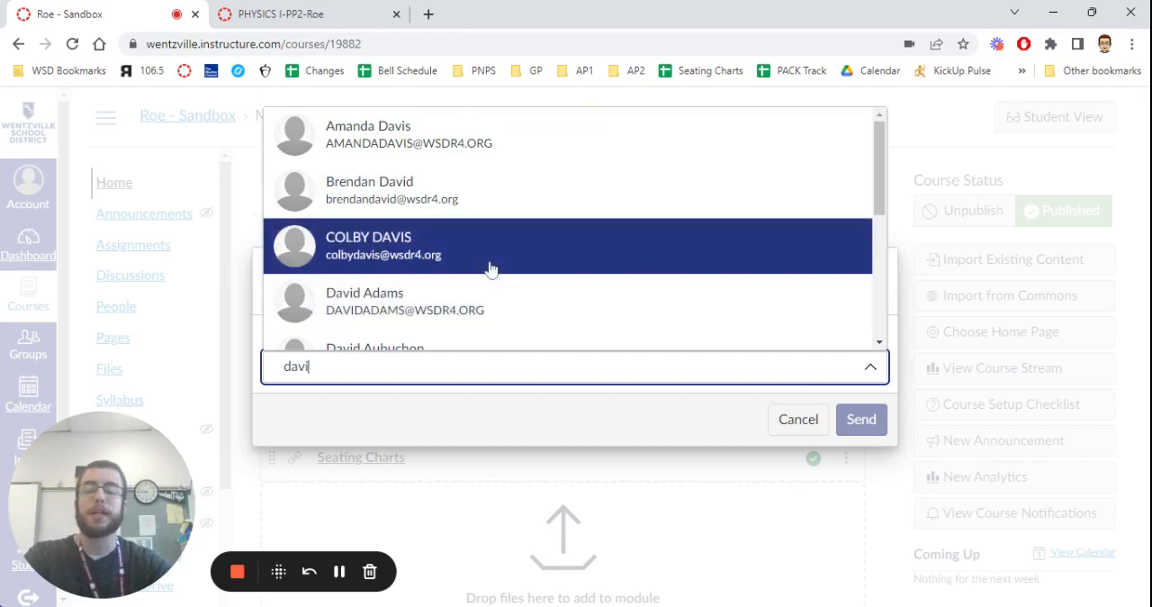
pyautogui.click(797, 421)
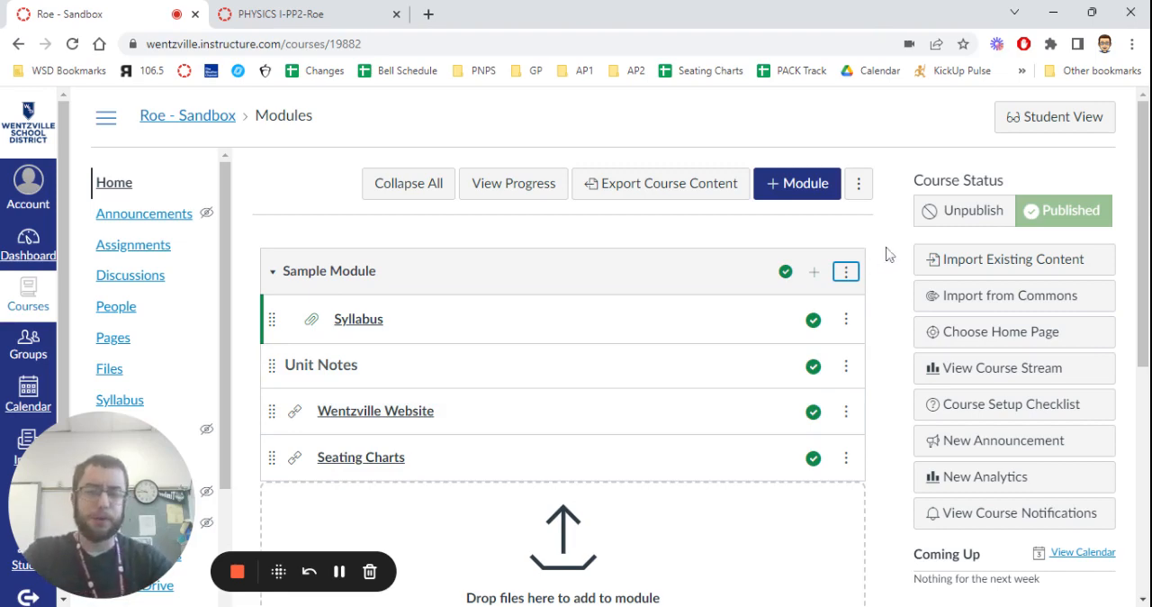
# Choose the POWER TIME-PP5 course as the destination for copying Sample Module, and cancel before copying.
pyautogui.click(846, 273)
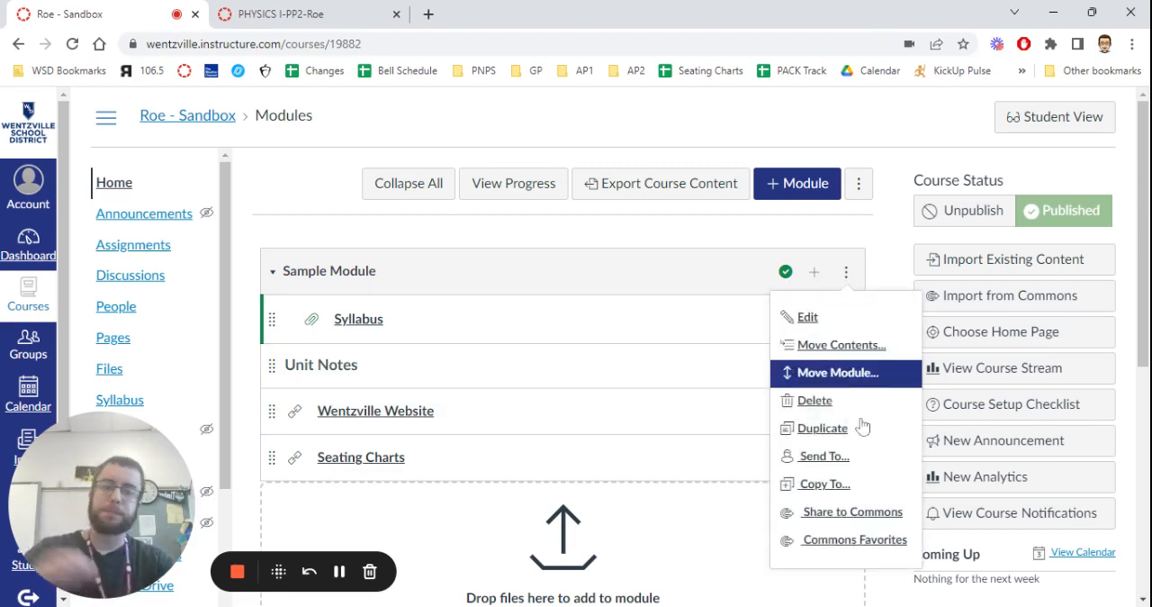
pyautogui.click(858, 485)
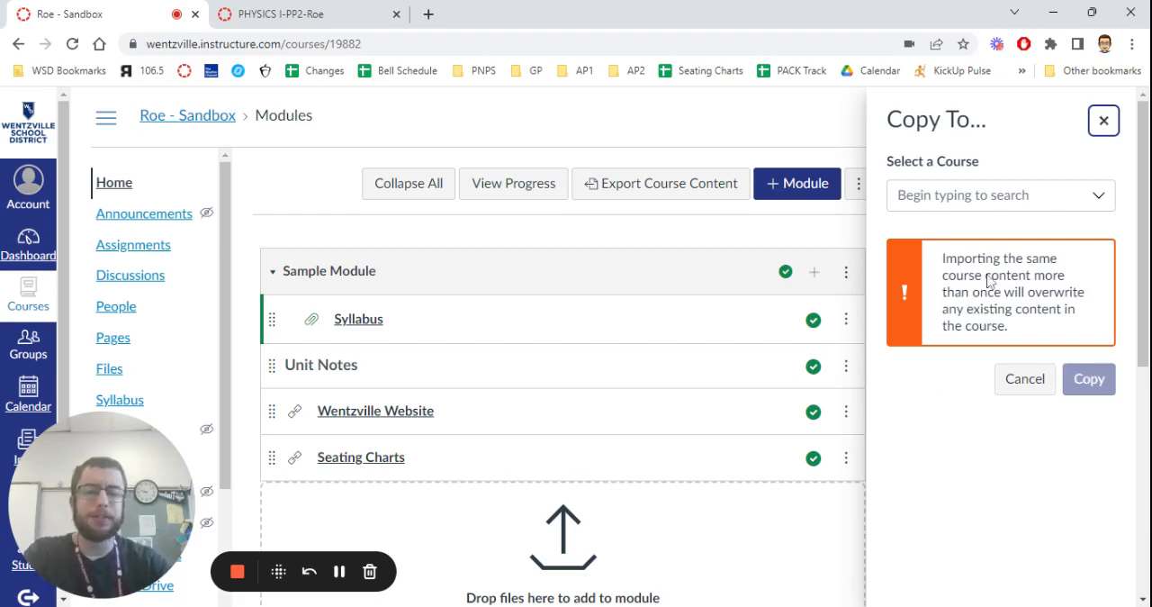
pyautogui.click(1098, 197)
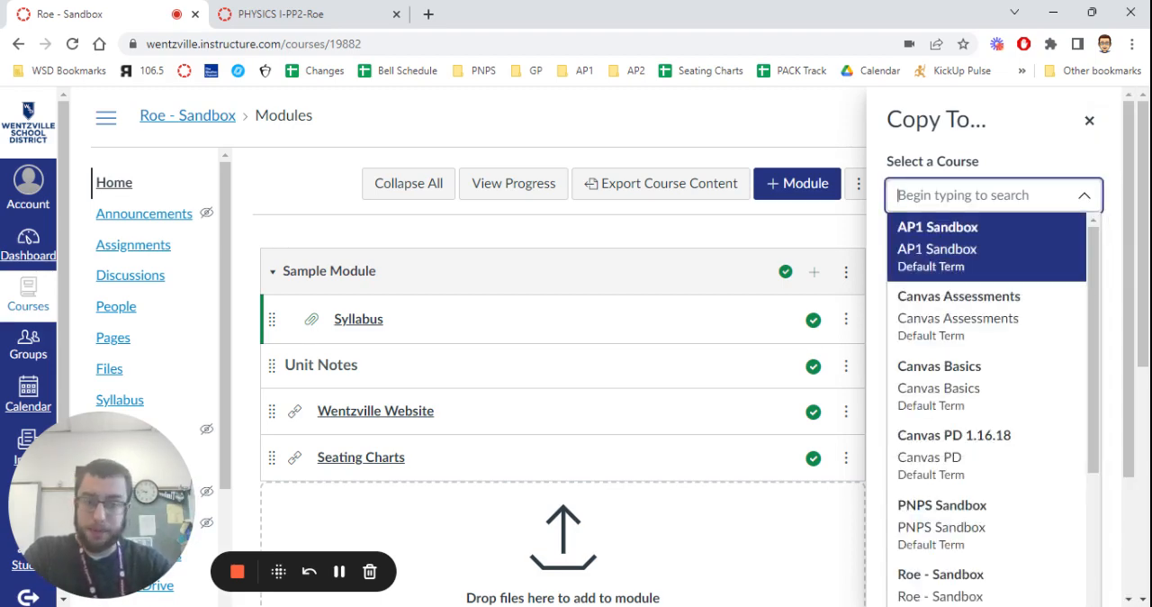
pyautogui.moveTo(1090, 275); pyautogui.dragTo(1080, 568)
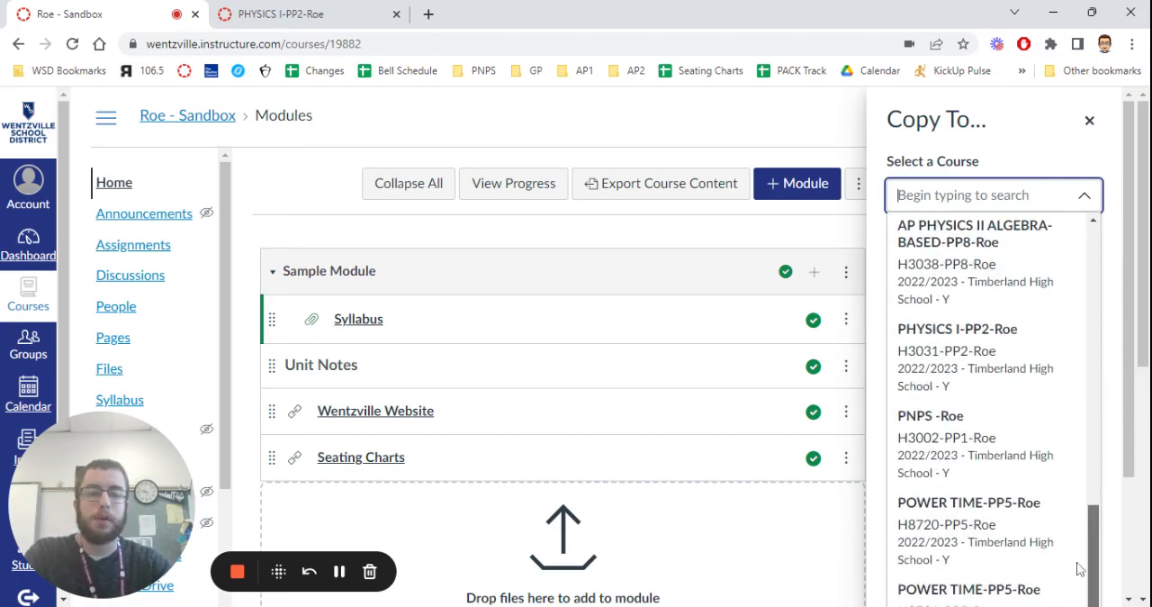
pyautogui.click(987, 529)
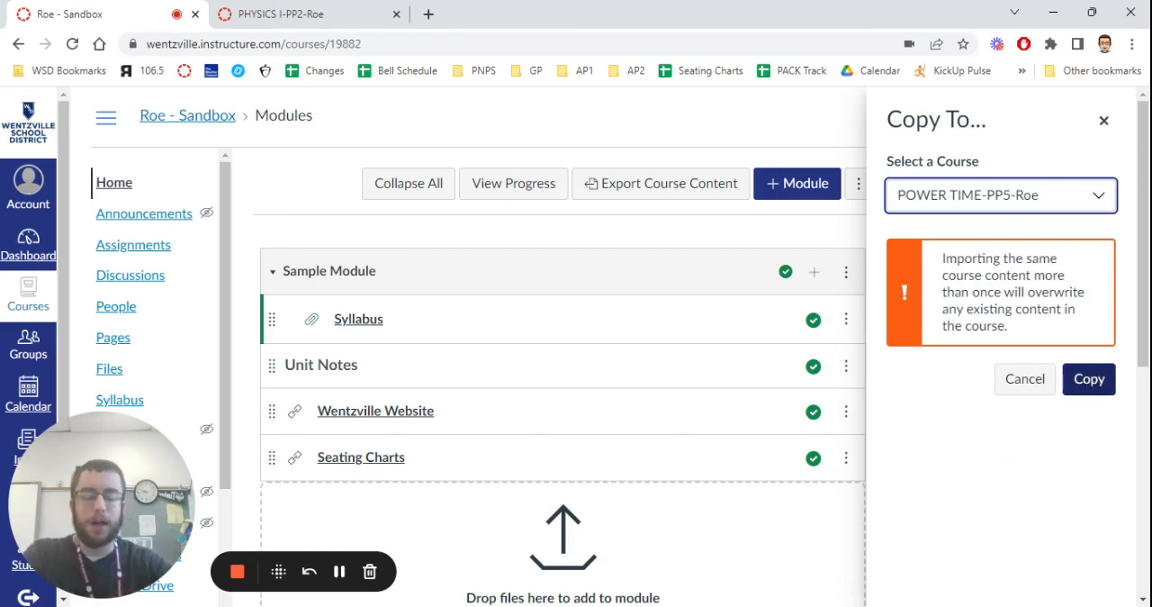
pyautogui.click(1033, 380)
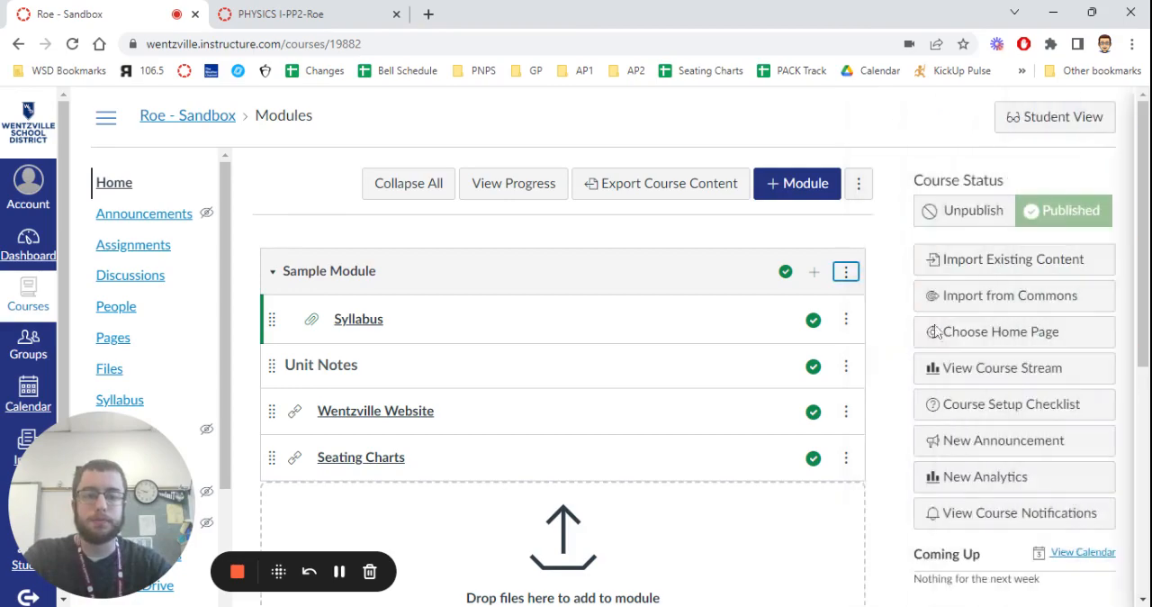
pyautogui.click(846, 270)
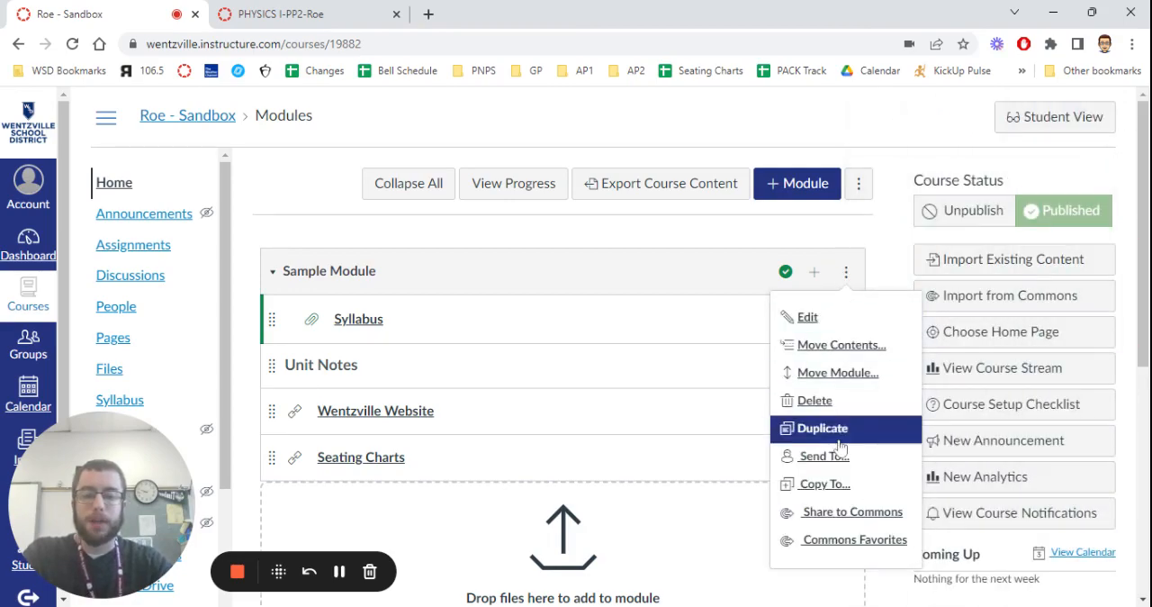
pyautogui.scroll(-1, 891, 518)
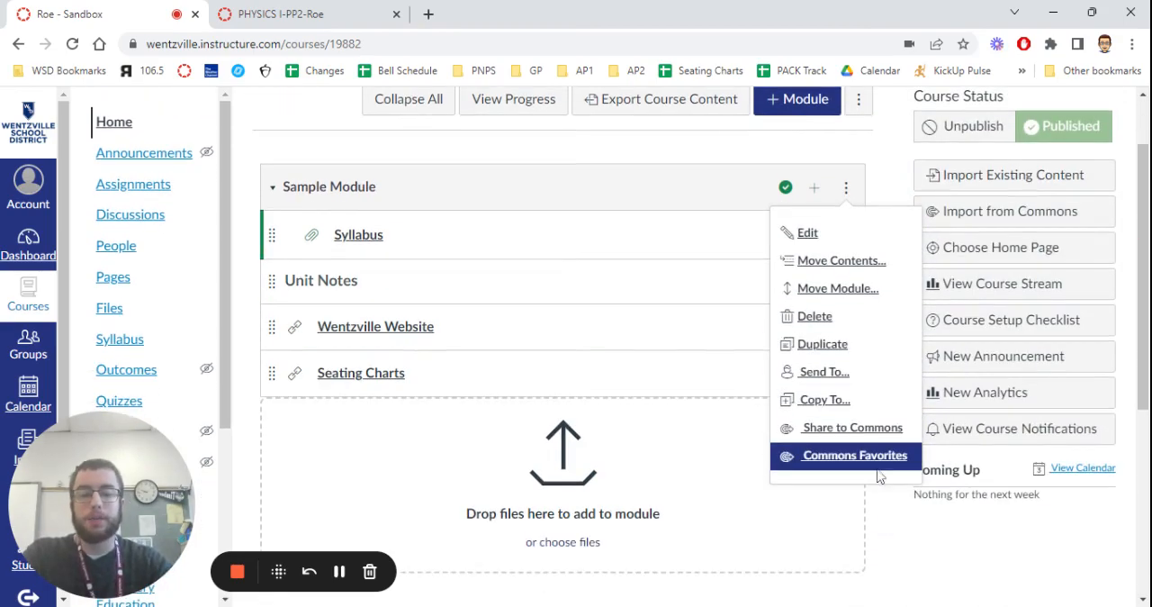
pyautogui.click(882, 536)
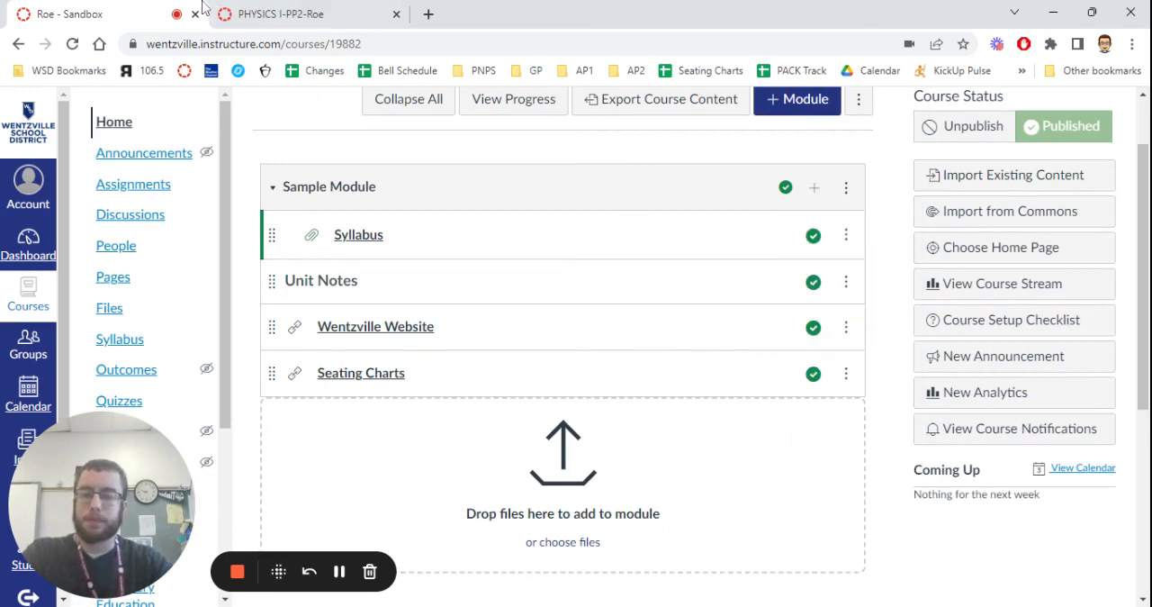